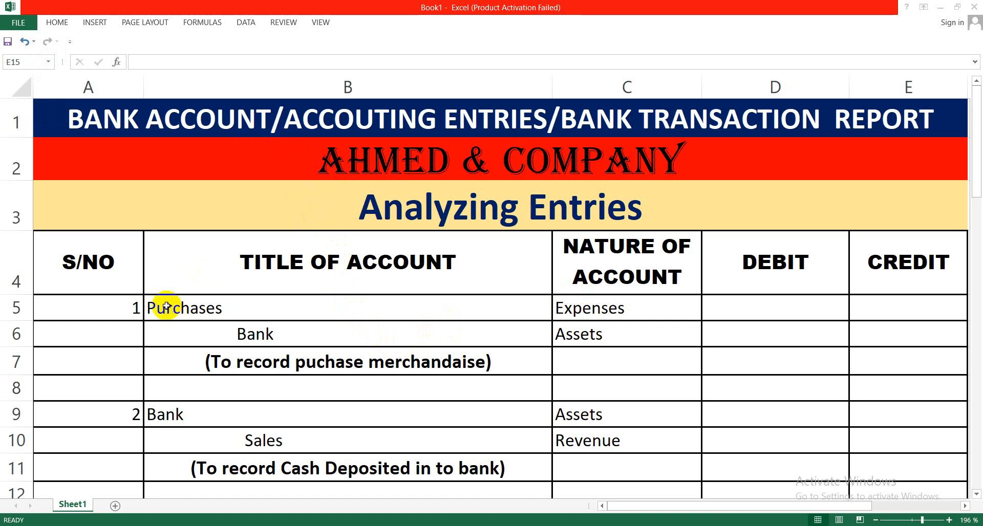
# Review the report's title rows and the column headings from S/NO through CREDIT in row 4
pyautogui.click(167, 307)
pyautogui.click(339, 160)
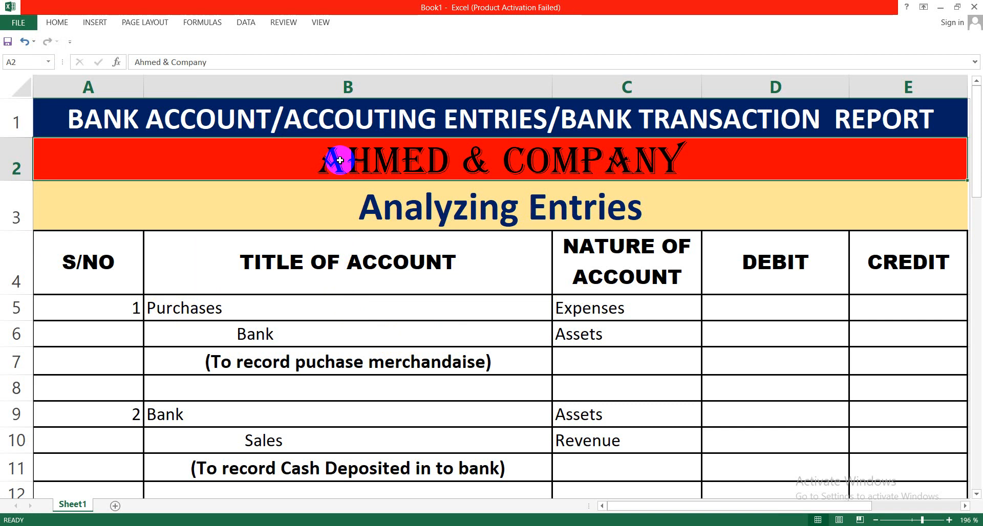
pyautogui.click(424, 214)
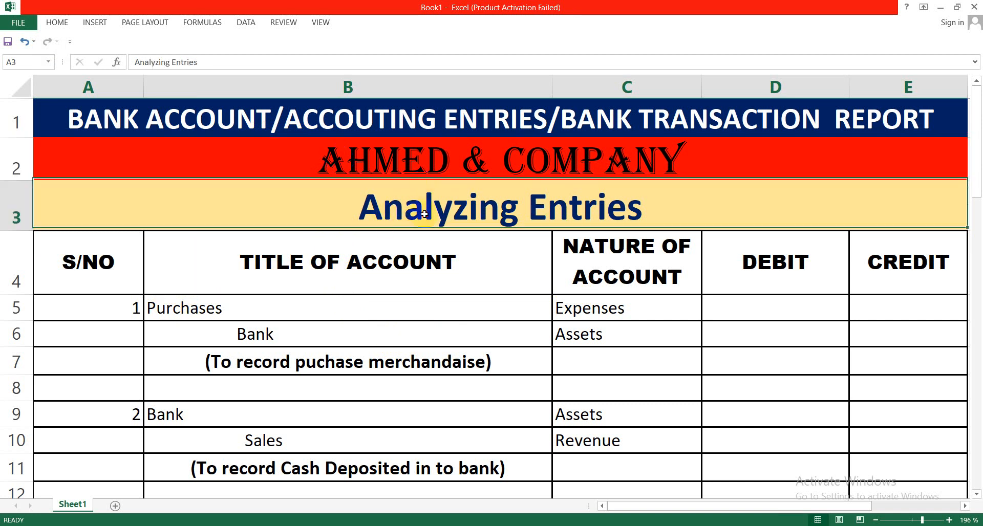
pyautogui.click(106, 275)
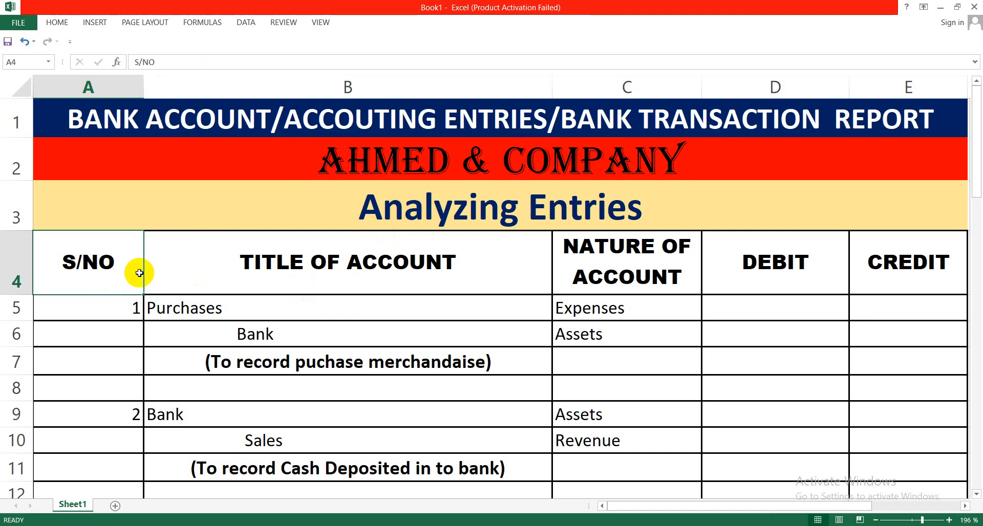
pyautogui.click(181, 281)
pyautogui.click(309, 331)
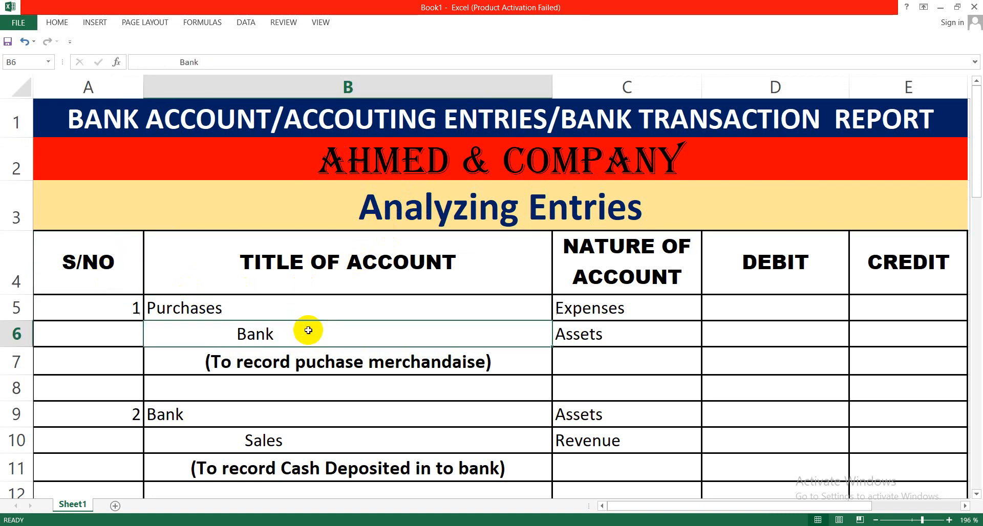
pyautogui.click(309, 306)
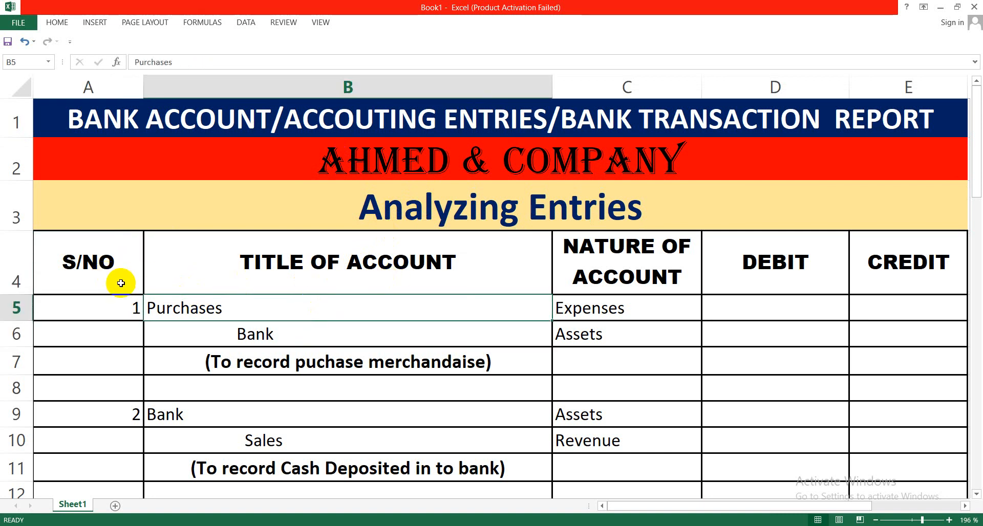
pyautogui.click(103, 274)
pyautogui.click(230, 285)
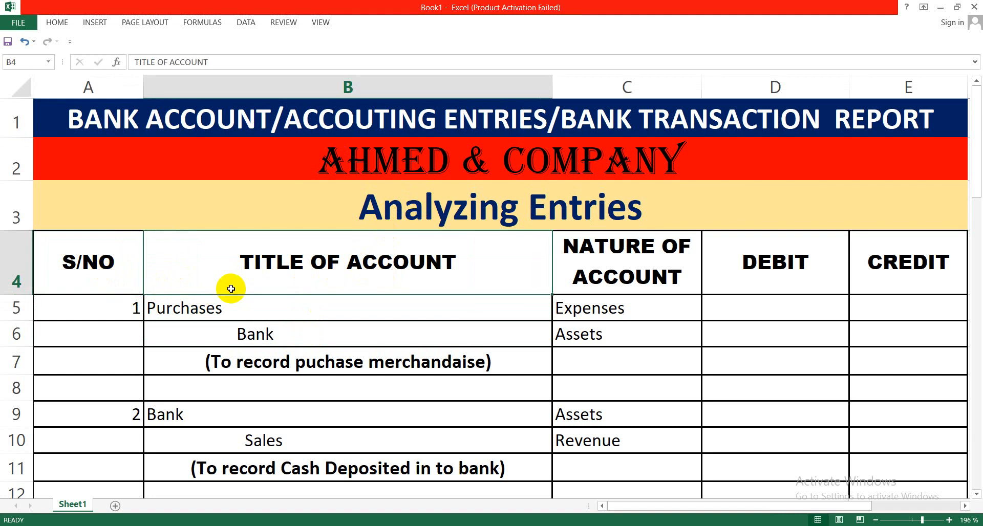
pyautogui.click(581, 275)
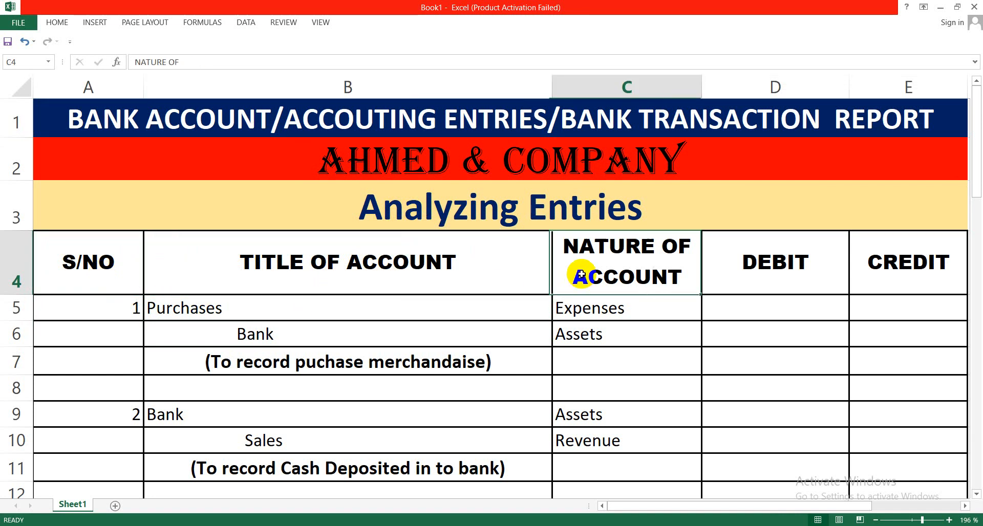
pyautogui.click(796, 270)
pyautogui.click(918, 263)
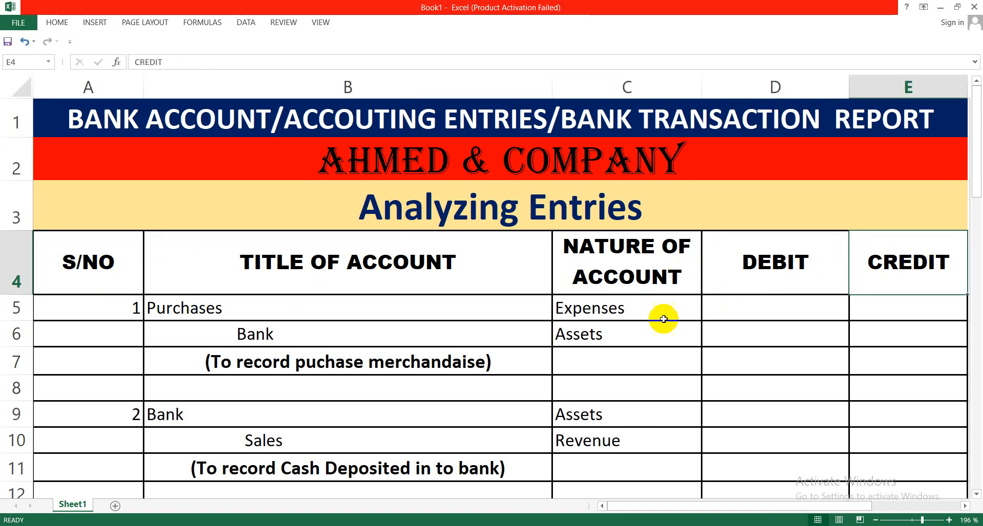
# Enter a debit of 5300 for the Purchases account in entry 1, in cell D5
pyautogui.click(347, 335)
pyautogui.click(225, 314)
pyautogui.click(230, 330)
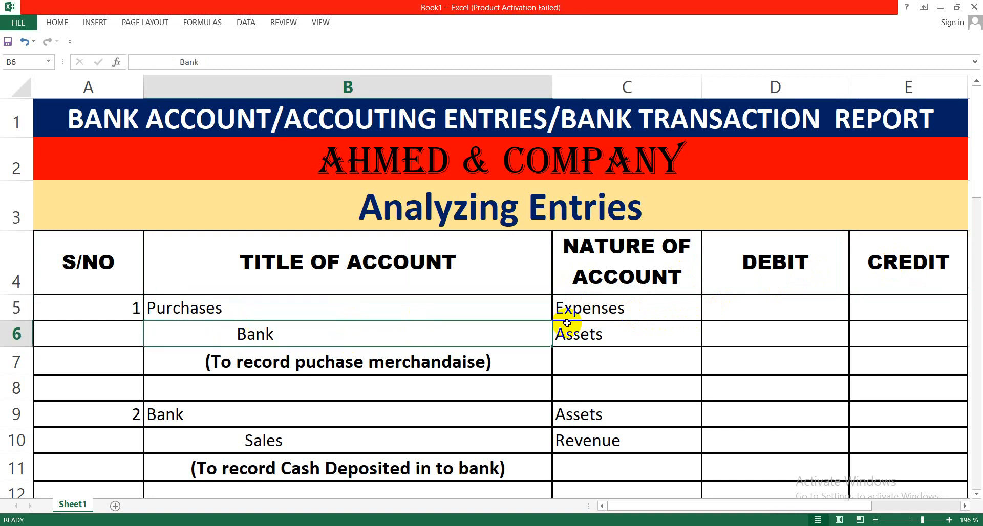
pyautogui.click(593, 335)
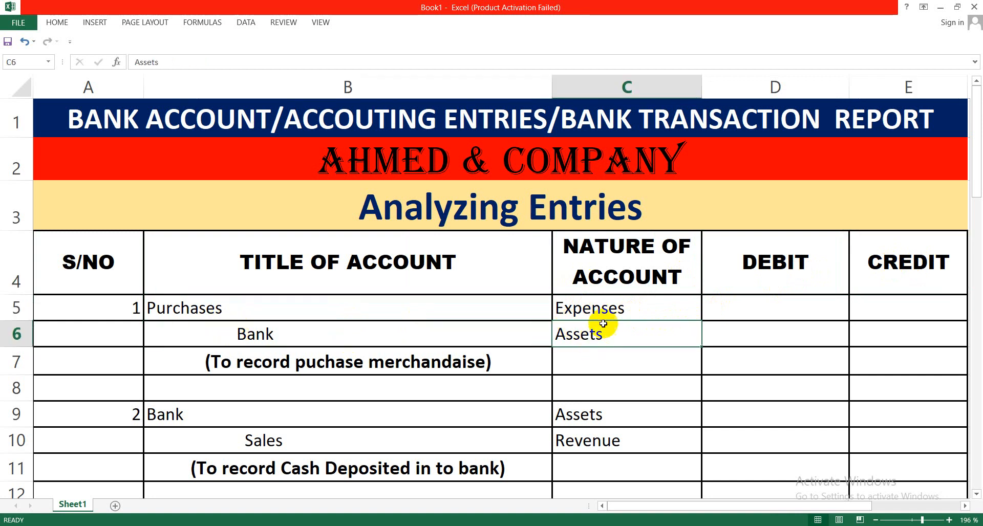
pyautogui.click(771, 304)
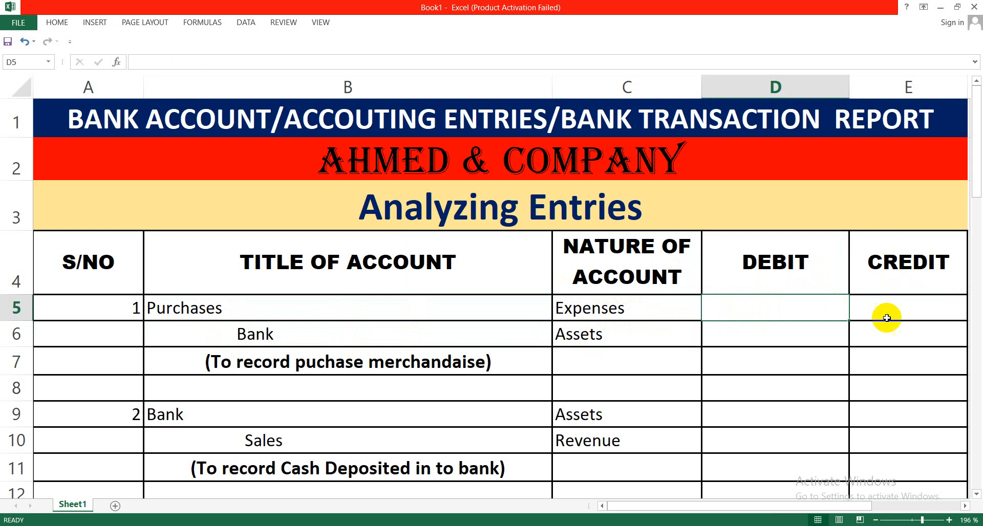
pyautogui.click(200, 338)
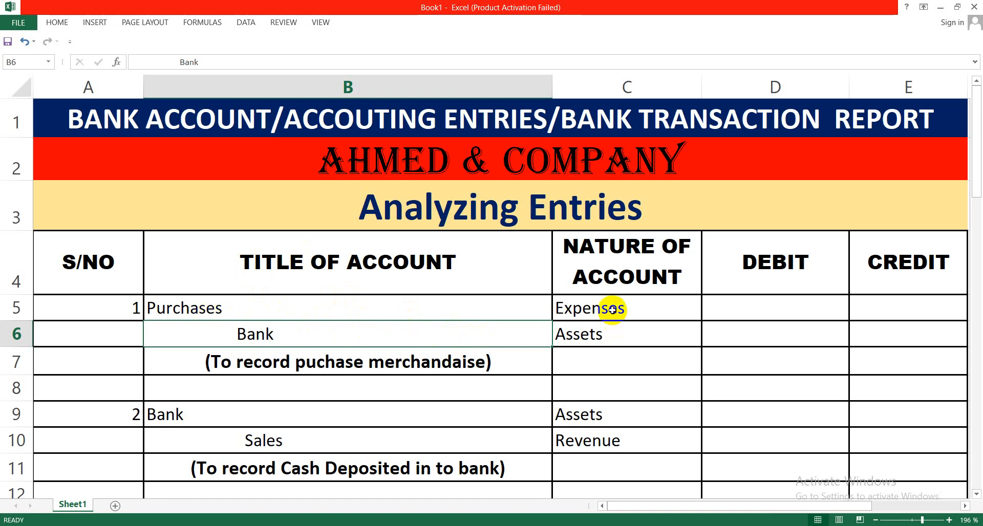
pyautogui.click(743, 308)
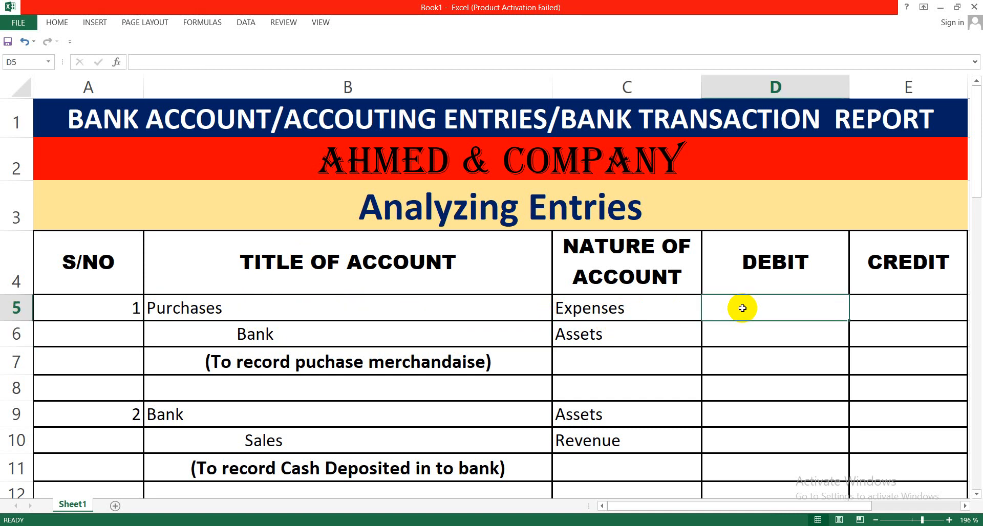
pyautogui.write('5300')
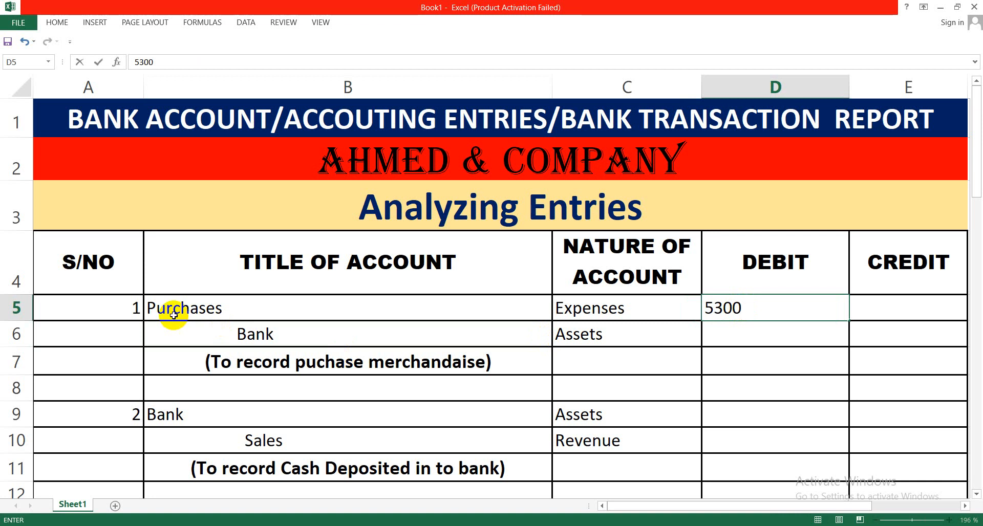
pyautogui.click(342, 385)
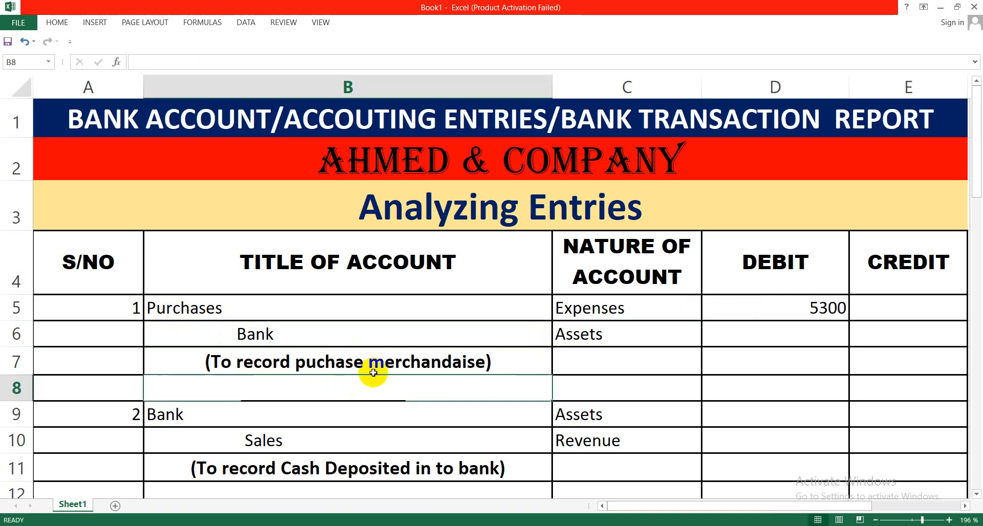
# Enter a credit of 5300 for the Bank account in entry 1, in cell E6
pyautogui.click(578, 336)
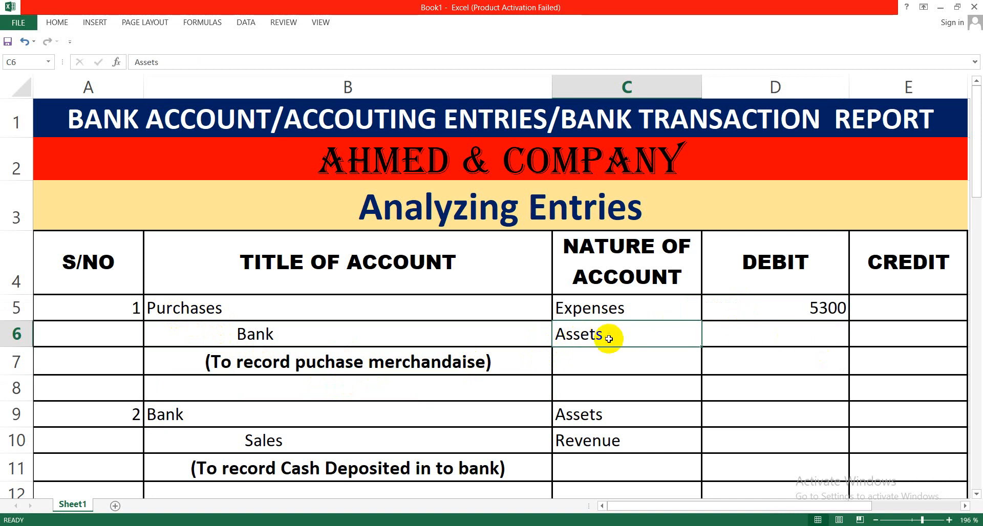
pyautogui.click(271, 335)
pyautogui.click(583, 334)
pyautogui.click(588, 365)
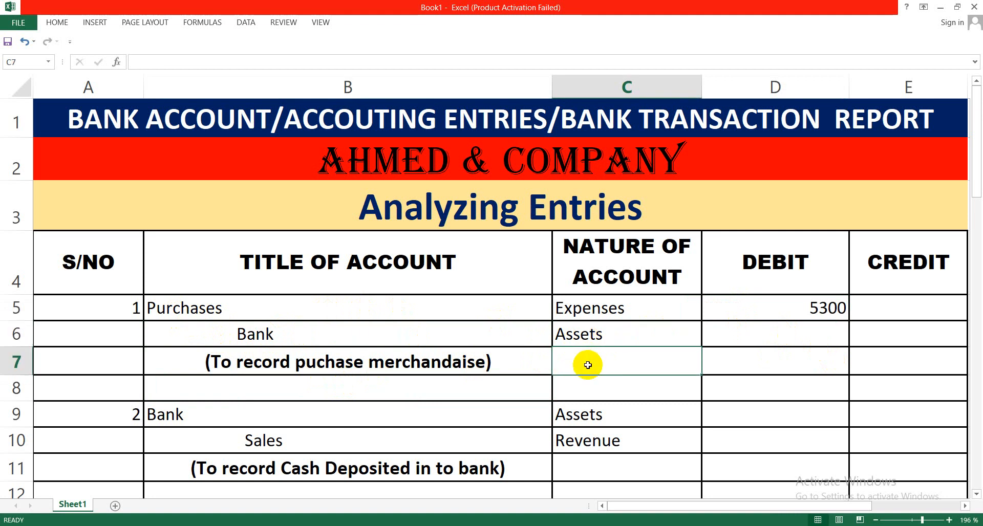
pyautogui.click(594, 335)
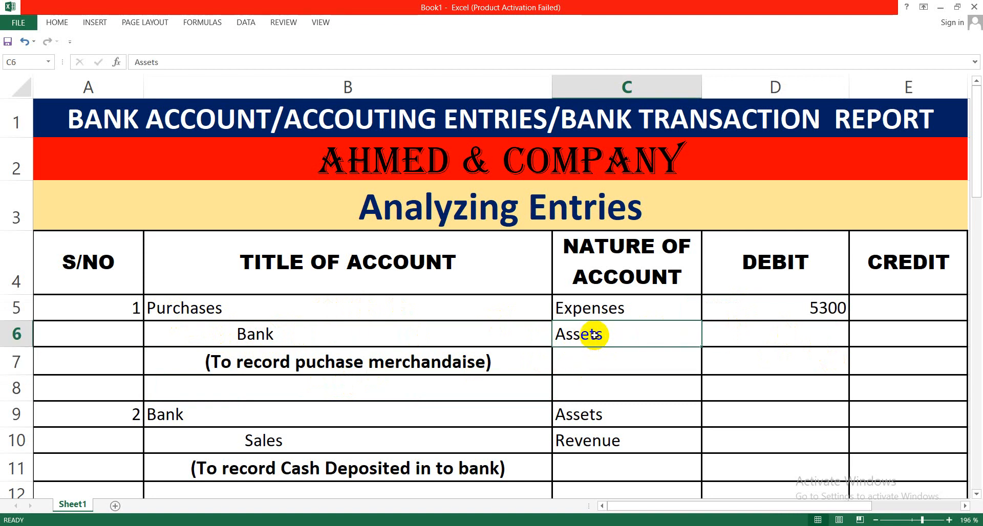
pyautogui.click(877, 331)
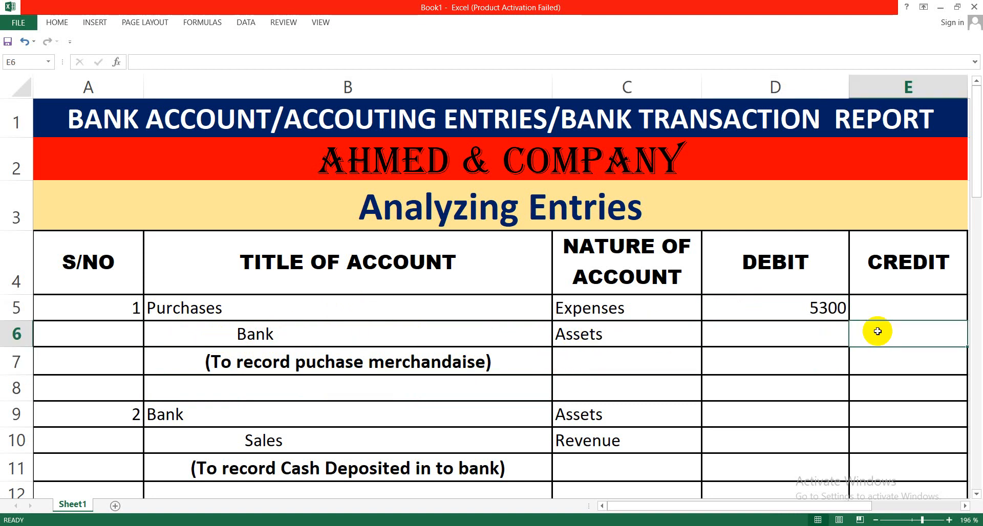
pyautogui.write('5300')
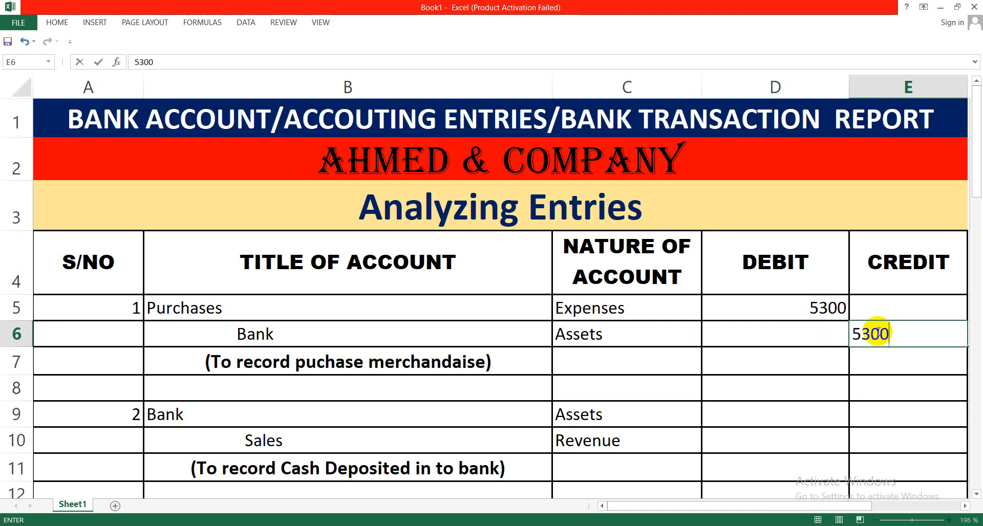
pyautogui.click(793, 387)
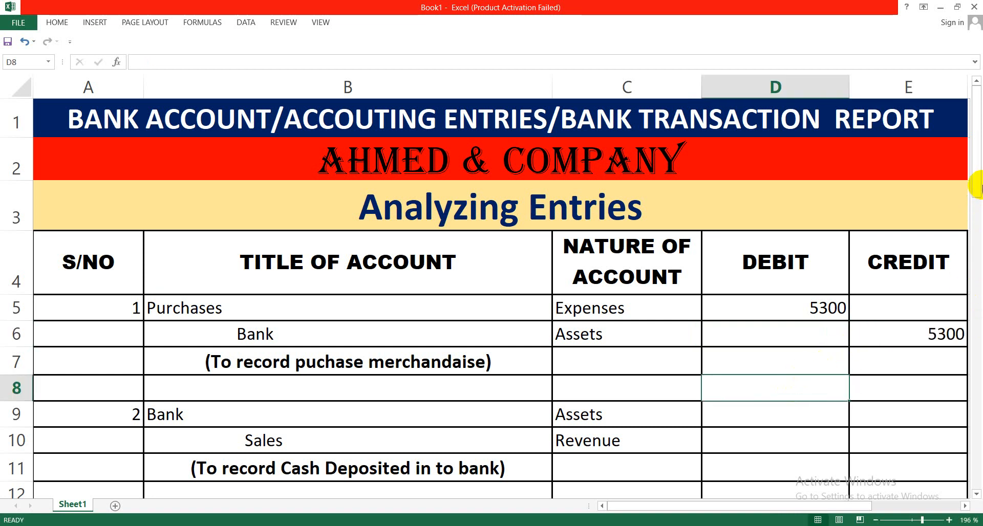
# Enter a debit of 6000 for the Bank account in entry 2, in cell D9
pyautogui.moveTo(977, 187); pyautogui.dragTo(977, 219)
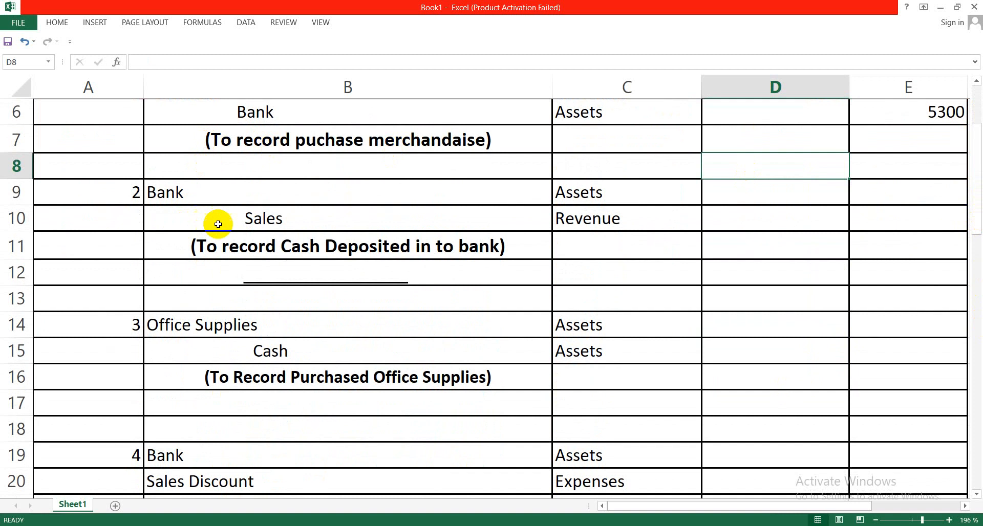
pyautogui.click(263, 217)
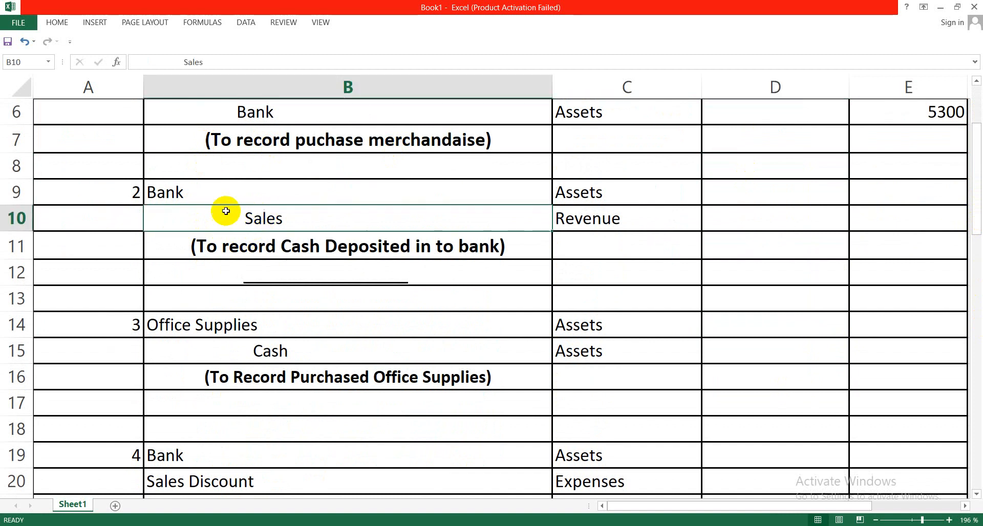
pyautogui.click(193, 193)
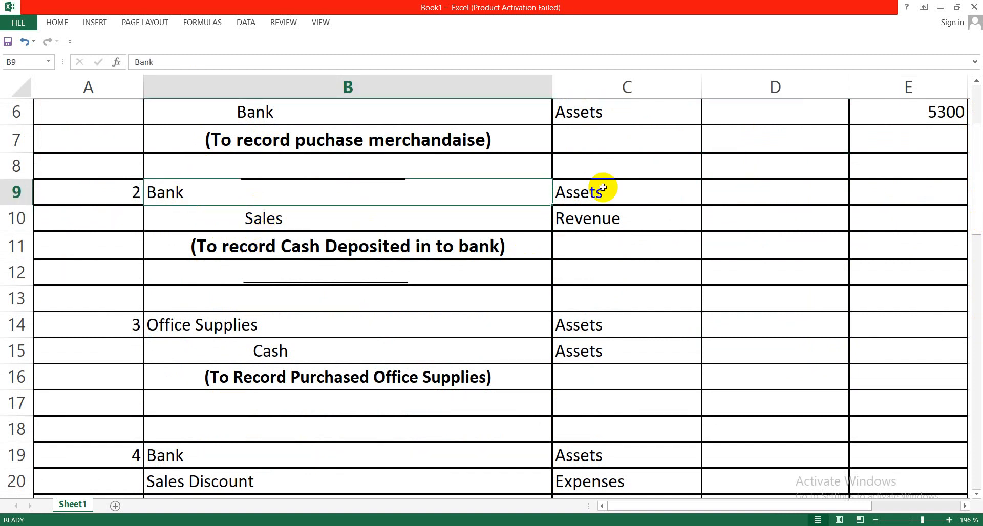
pyautogui.click(723, 197)
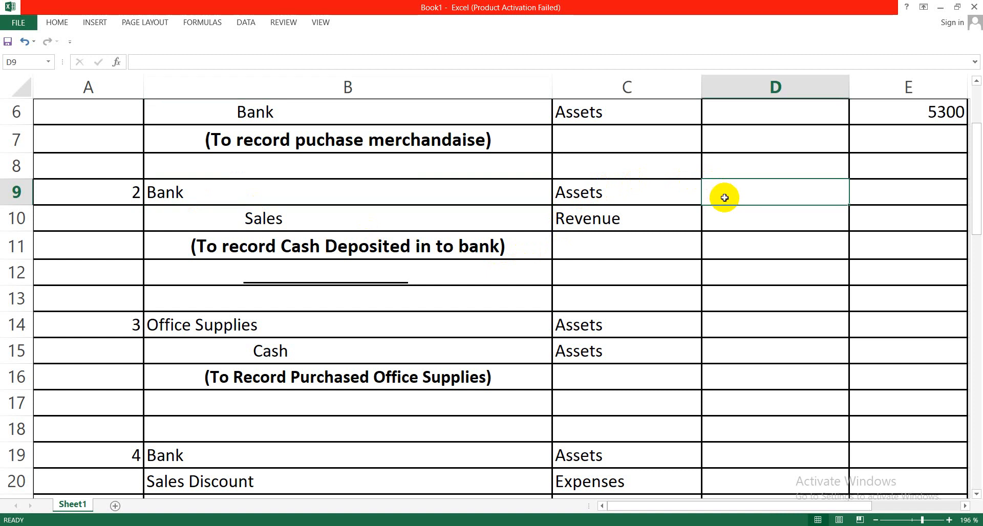
pyautogui.write('6000')
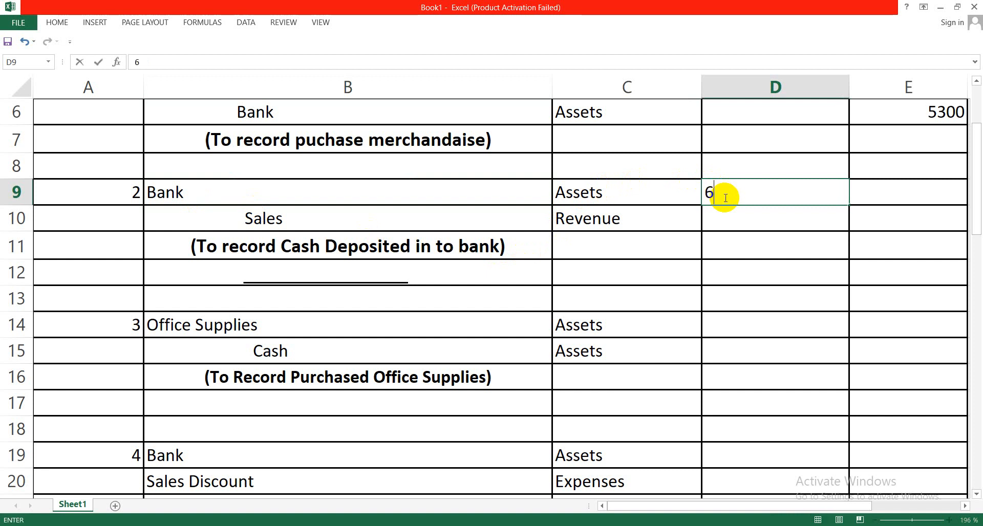
pyautogui.click(746, 254)
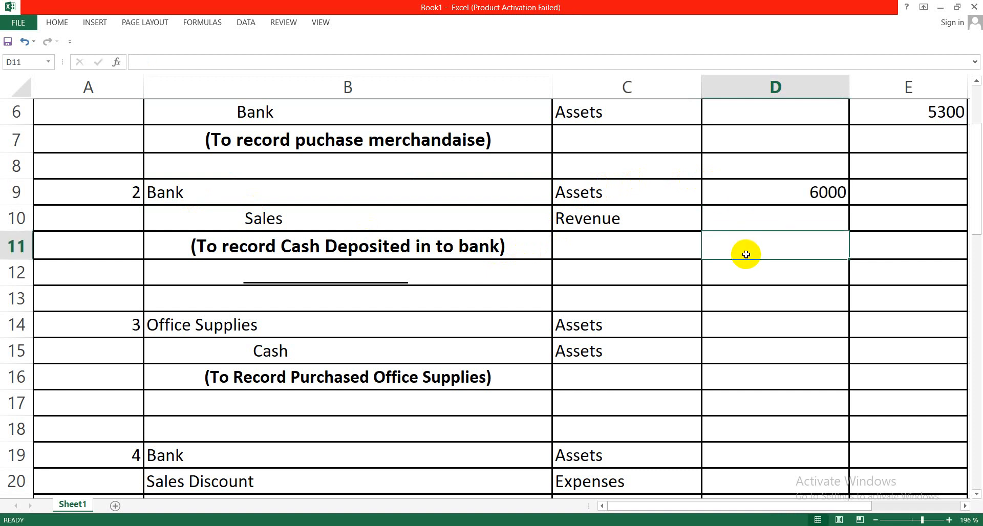
# Enter a credit of 6000 for the Sales account in entry 2, in cell E10
pyautogui.click(473, 219)
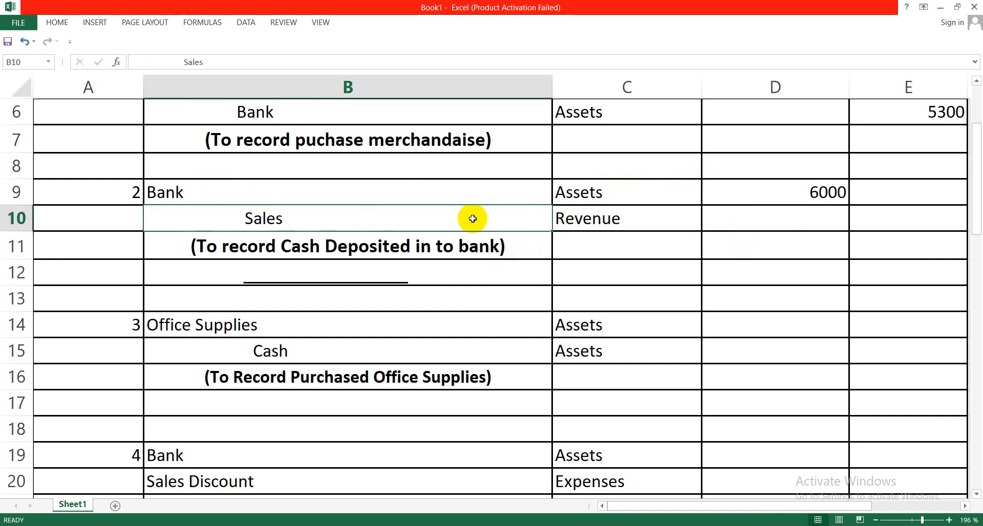
pyautogui.click(592, 218)
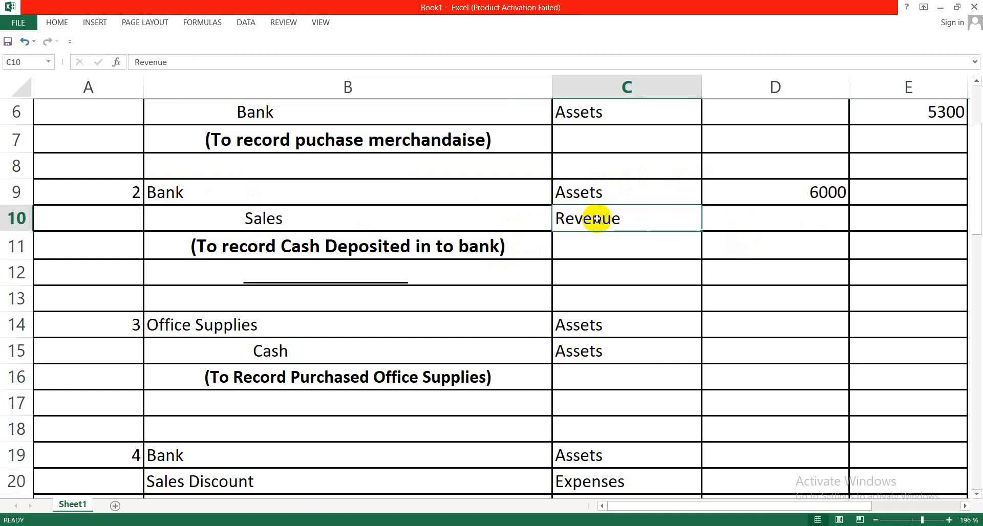
pyautogui.click(887, 223)
pyautogui.write('6000')
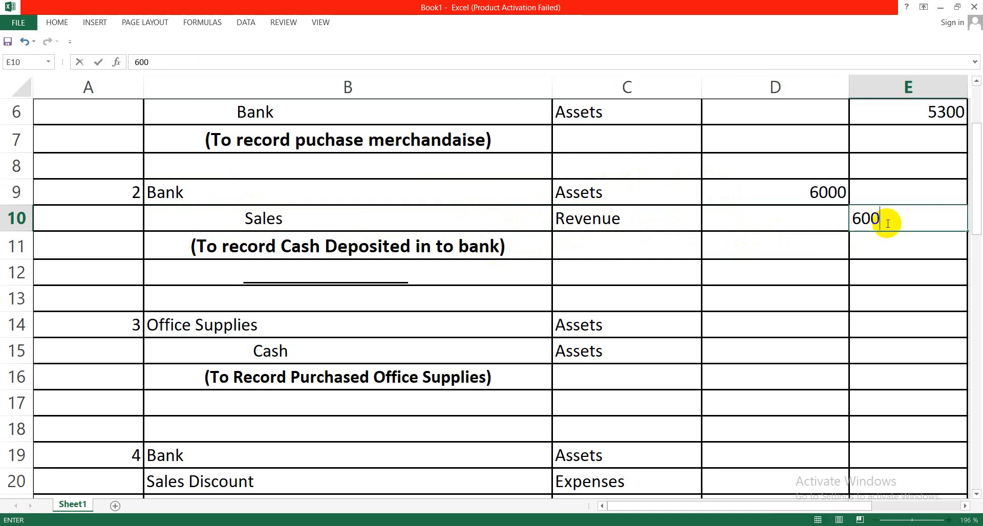
pyautogui.click(345, 340)
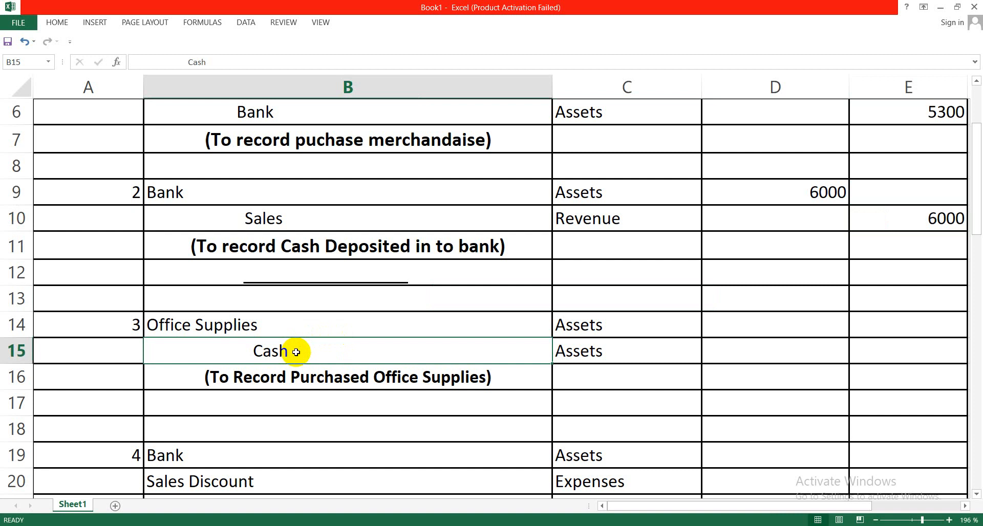
# Enter a debit of 2000 for the Office Supplies account in entry 3, in cell D14
pyautogui.click(291, 324)
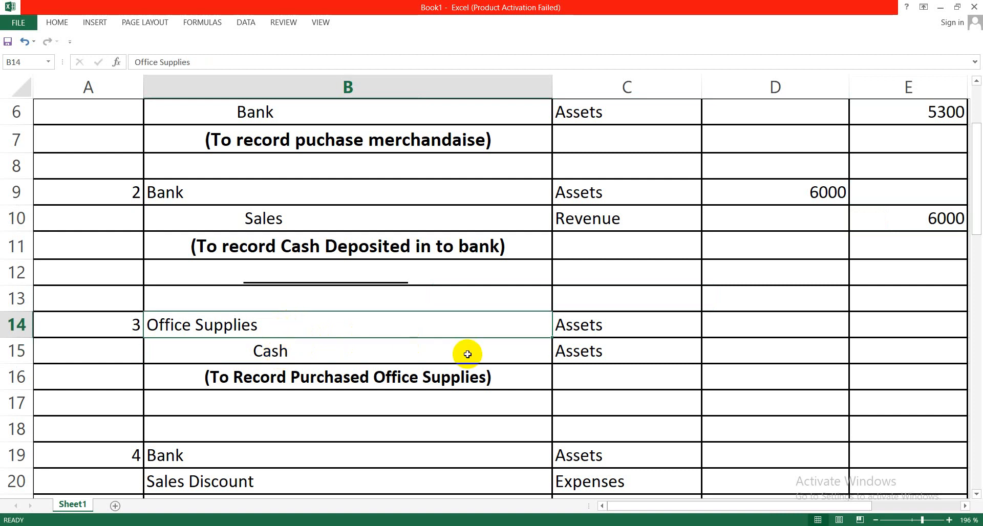
pyautogui.click(571, 331)
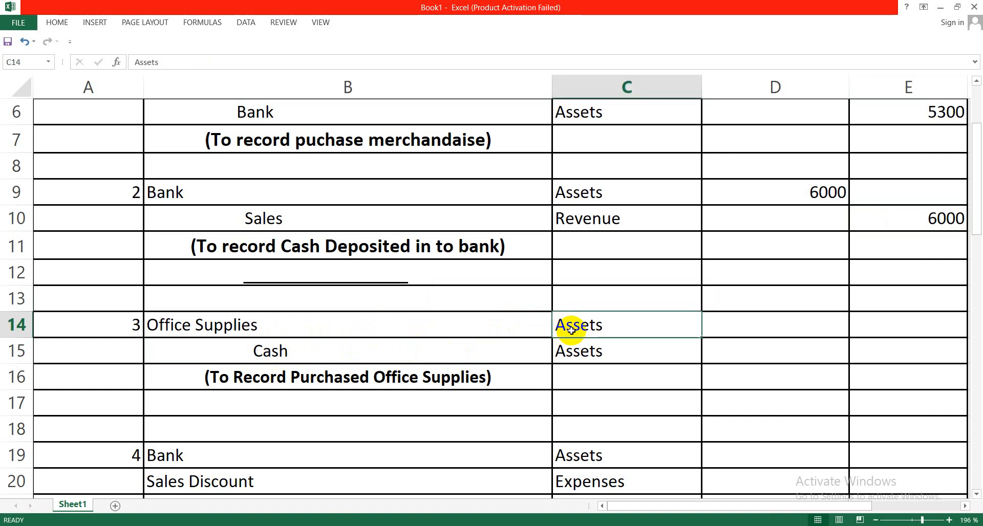
pyautogui.click(756, 331)
pyautogui.doubleClick(760, 331)
pyautogui.write('2000')
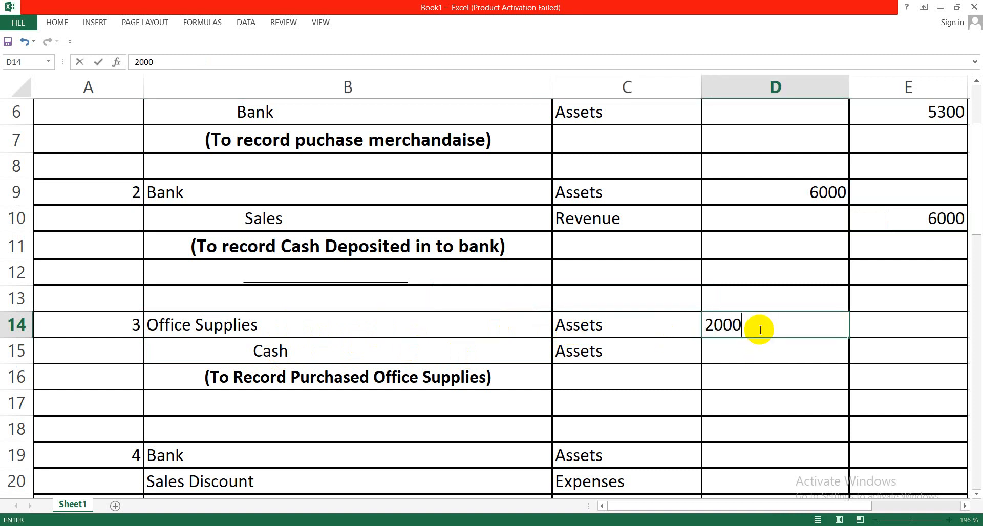
pyautogui.click(618, 396)
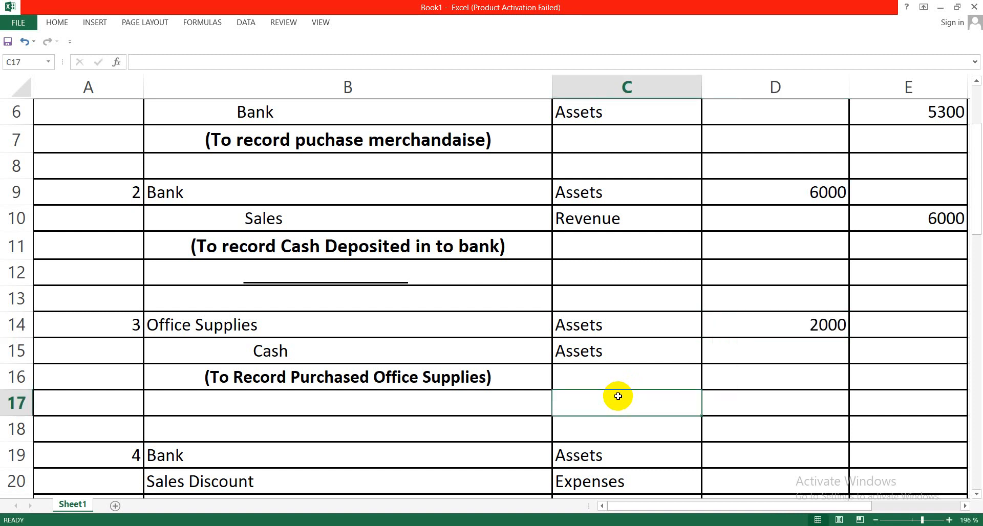
# Enter a credit of 2000 for the Cash account in entry 3, in cell E15
pyautogui.click(583, 359)
pyautogui.click(881, 345)
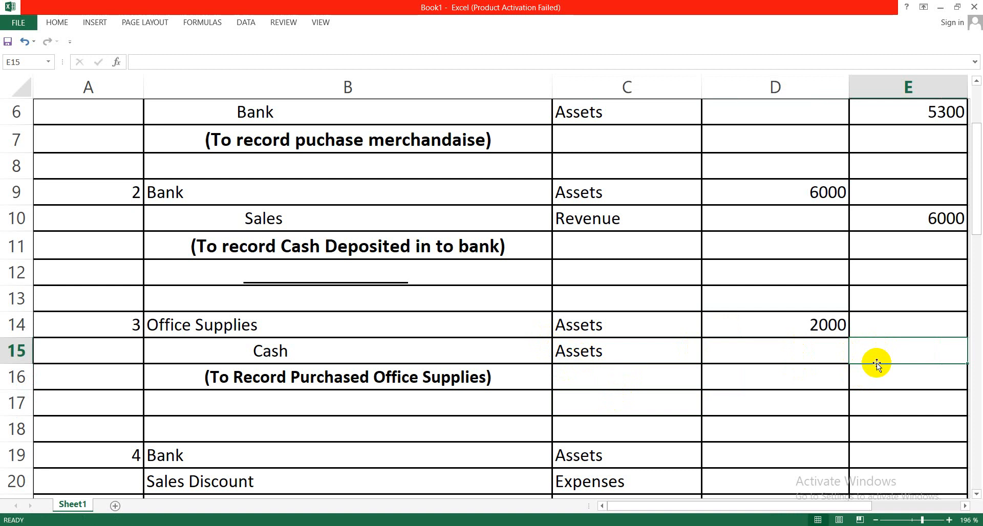
pyautogui.write('2000')
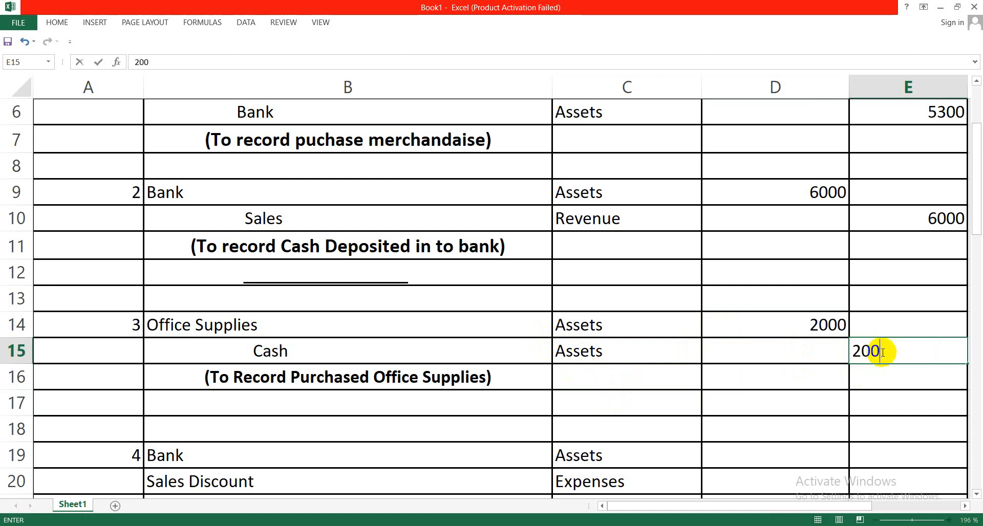
pyautogui.click(721, 422)
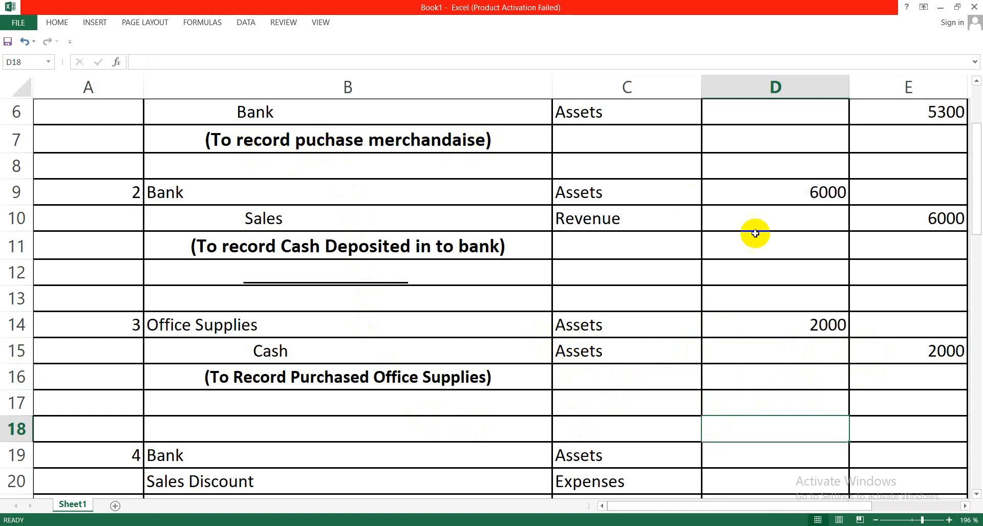
# Enter a debit of 4900 for the Bank account in entry 4, in cell D19
pyautogui.moveTo(977, 235); pyautogui.dragTo(975, 194)
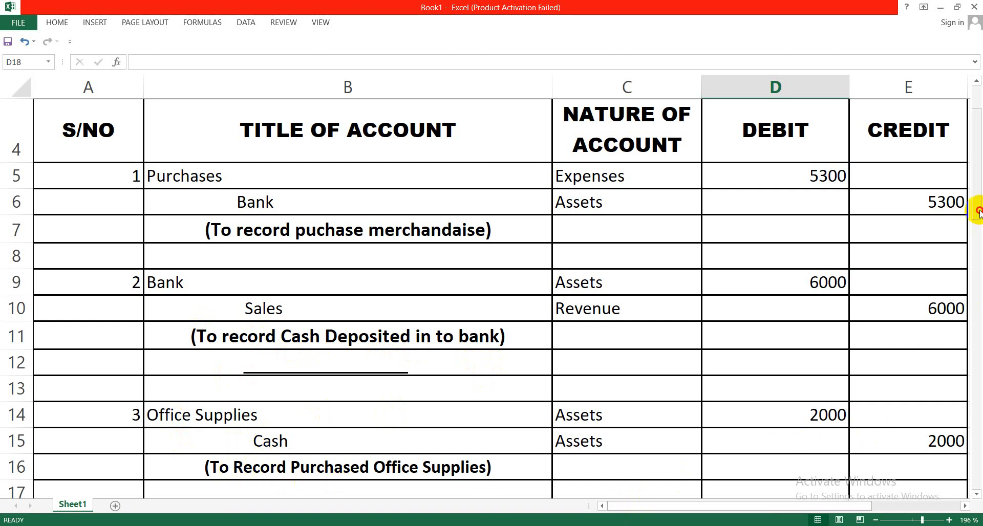
pyautogui.moveTo(978, 210); pyautogui.dragTo(975, 274)
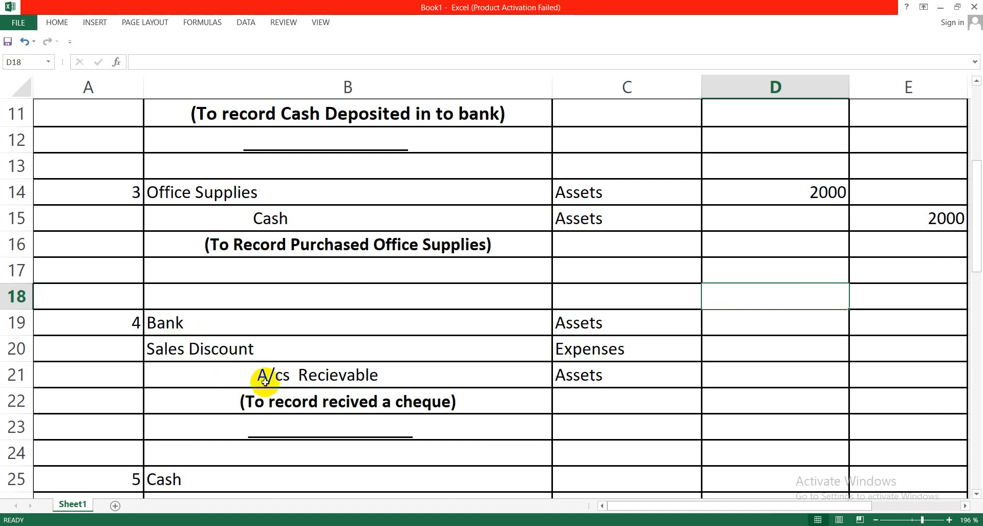
pyautogui.click(289, 375)
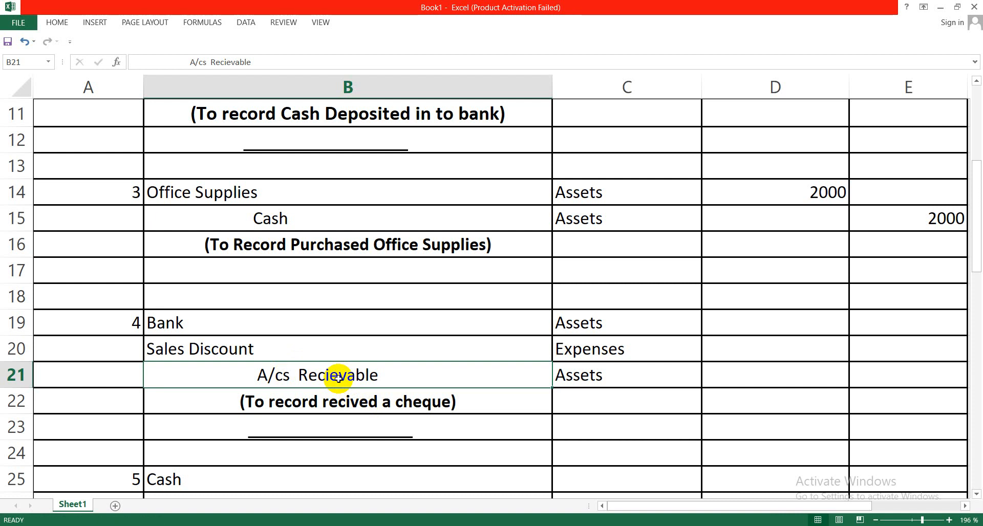
pyautogui.click(251, 332)
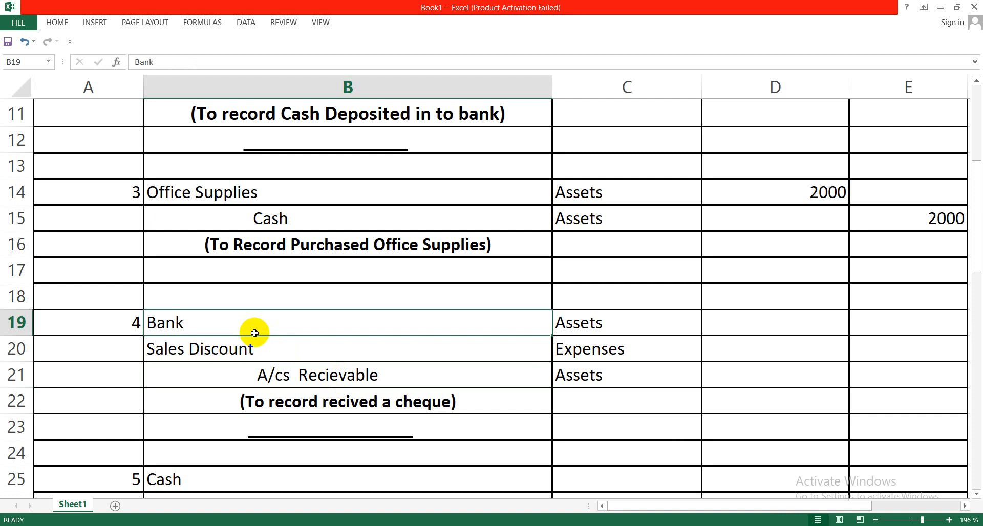
pyautogui.click(614, 329)
pyautogui.click(736, 329)
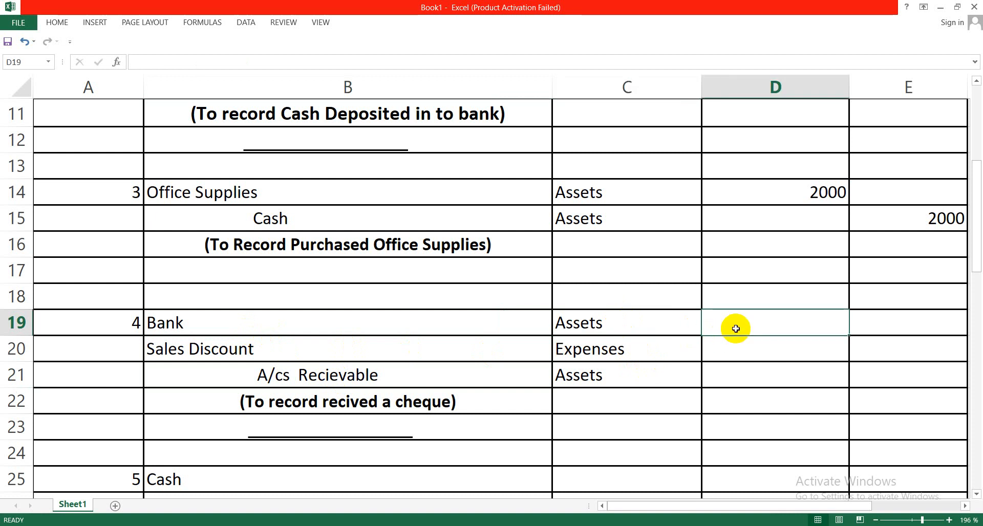
pyautogui.write('49')
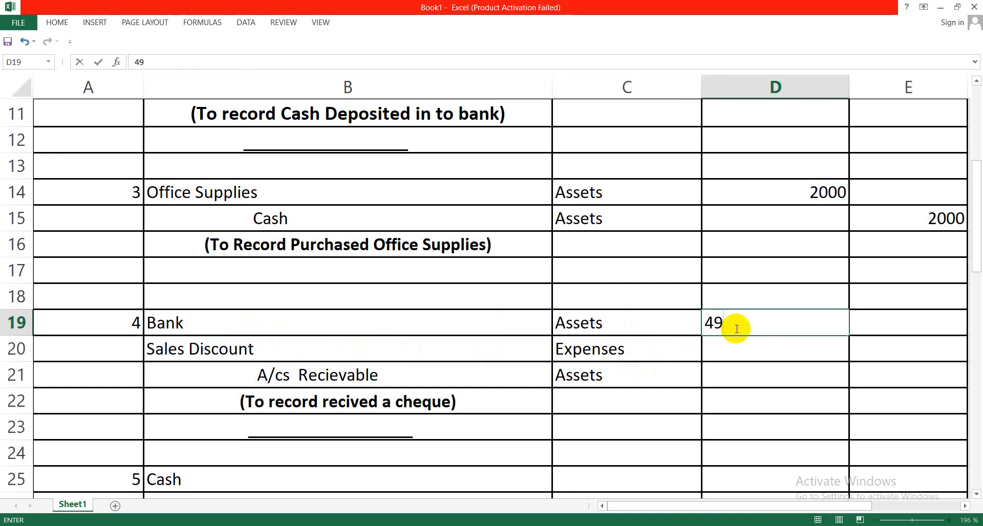
pyautogui.write('00')
pyautogui.click(699, 374)
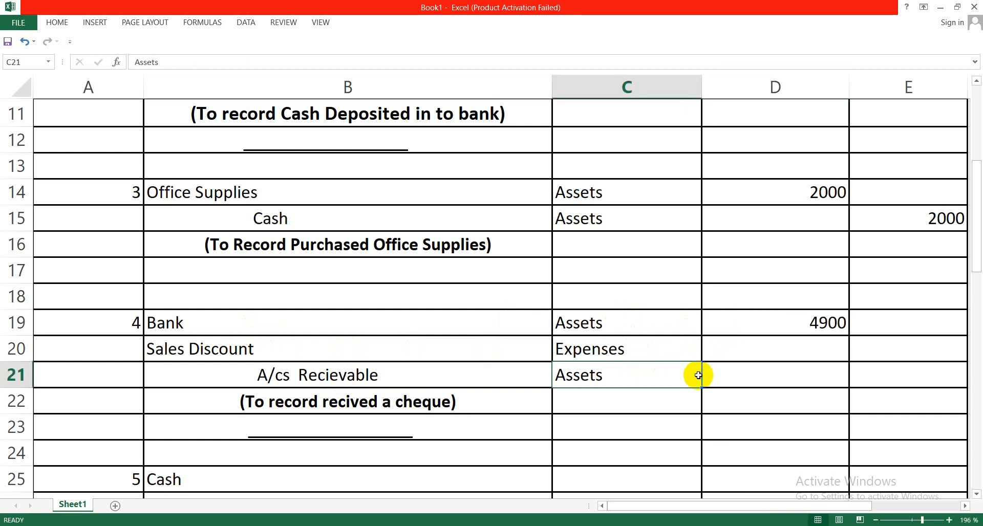
# Enter a debit of 100 for the Sales Discount account in entry 4, in cell D20
pyautogui.click(732, 343)
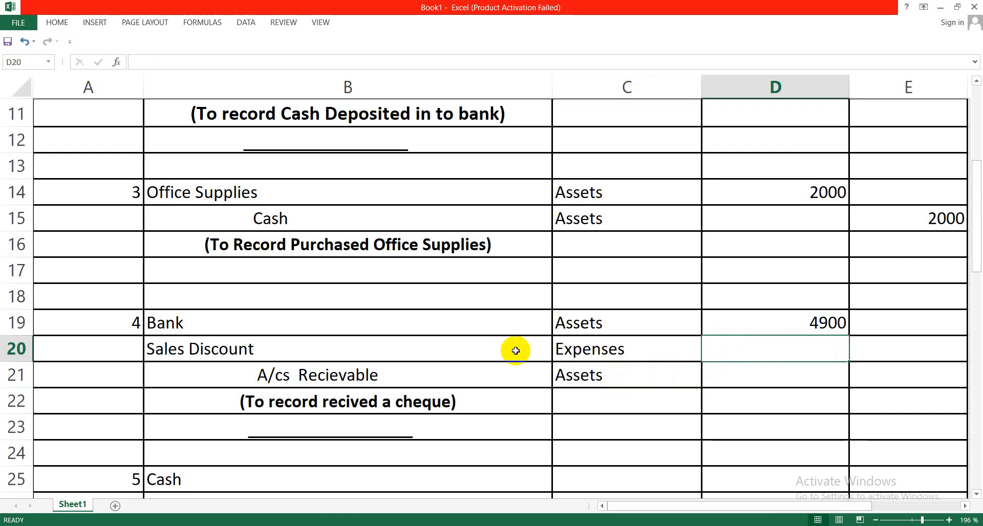
pyautogui.click(298, 351)
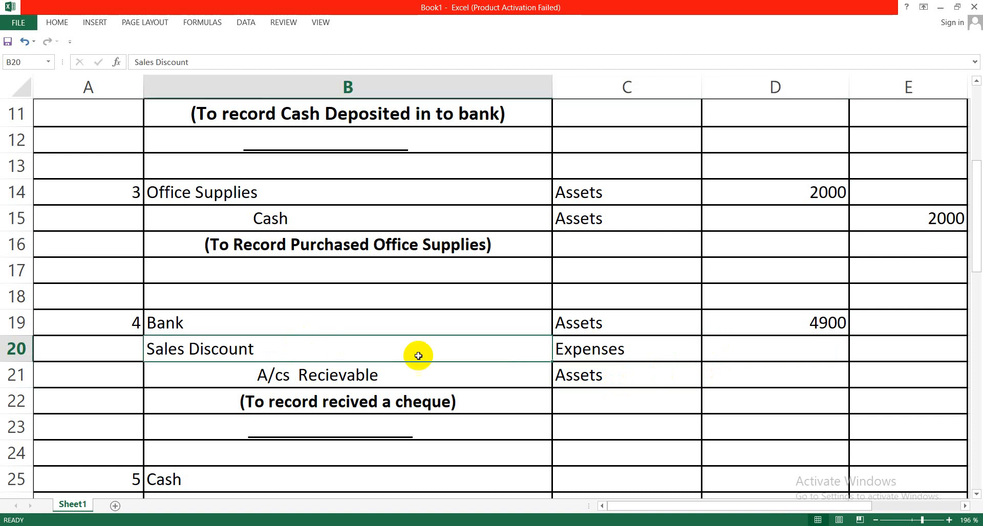
pyautogui.click(635, 352)
pyautogui.click(787, 354)
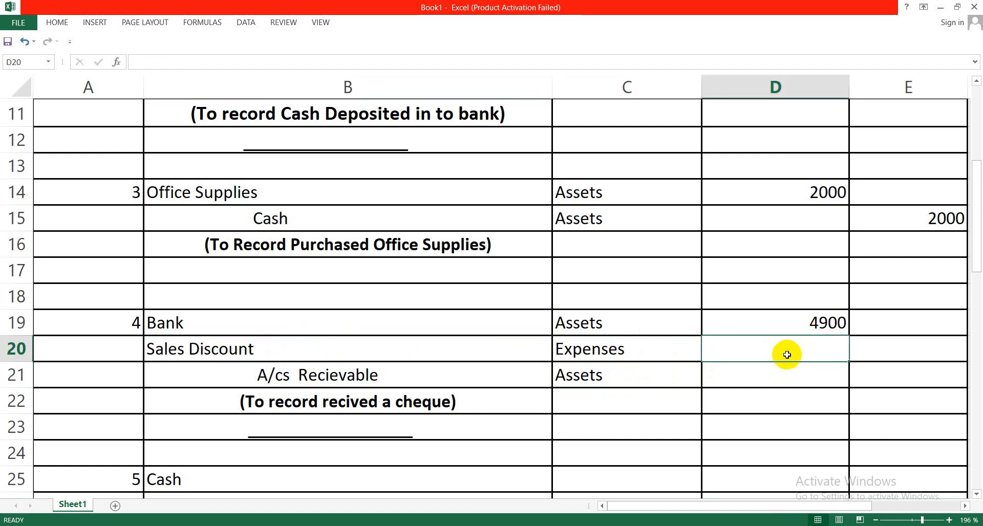
pyautogui.write('100')
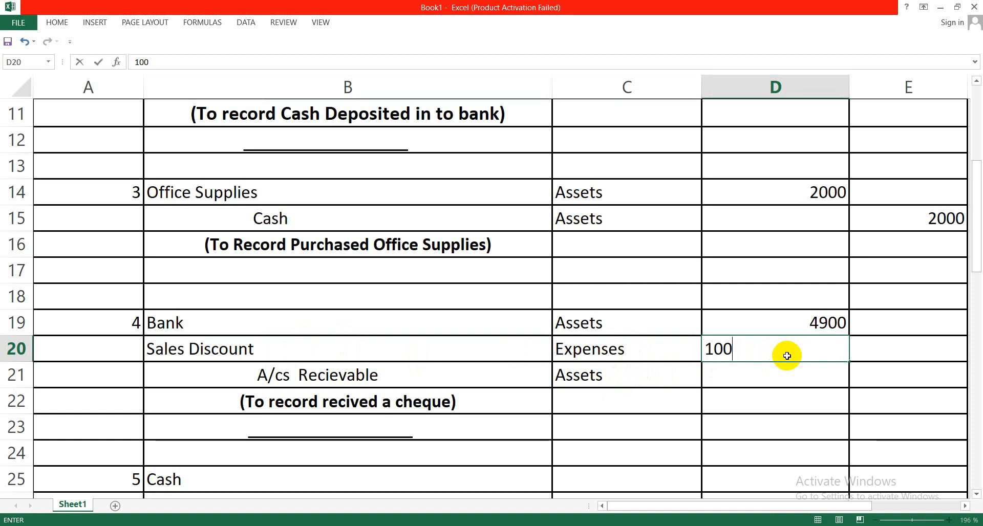
pyautogui.click(766, 391)
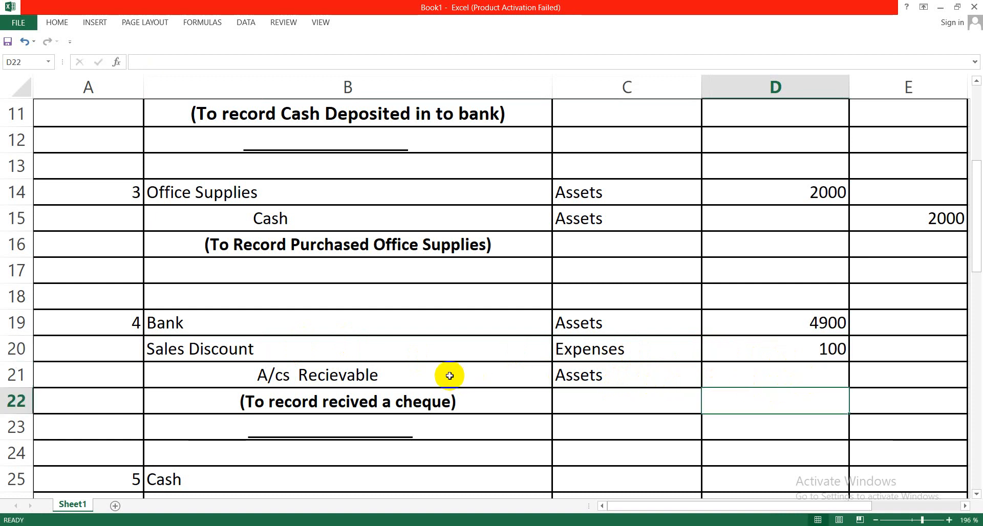
# Enter a credit of 5000 for the A/cs Recievable account in entry 4, in cell E21
pyautogui.click(578, 377)
pyautogui.click(453, 369)
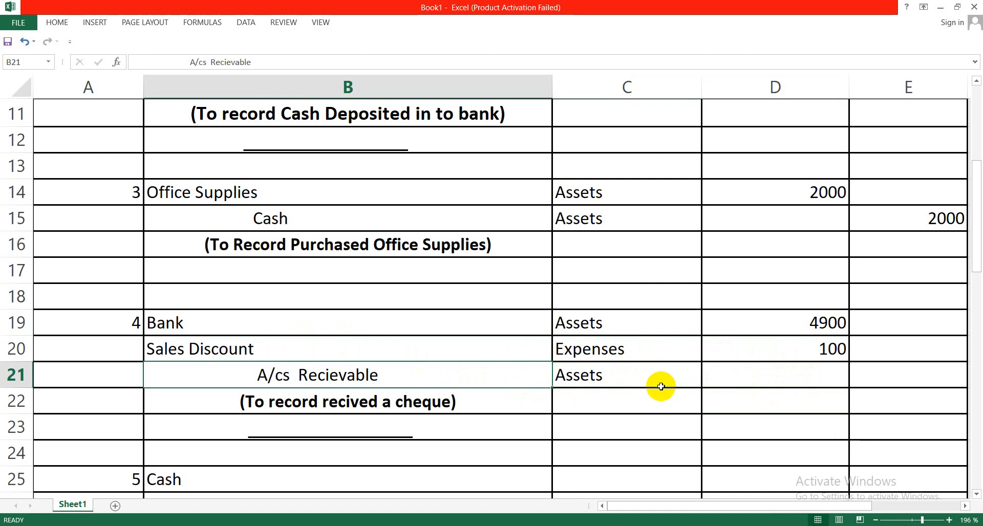
pyautogui.click(512, 405)
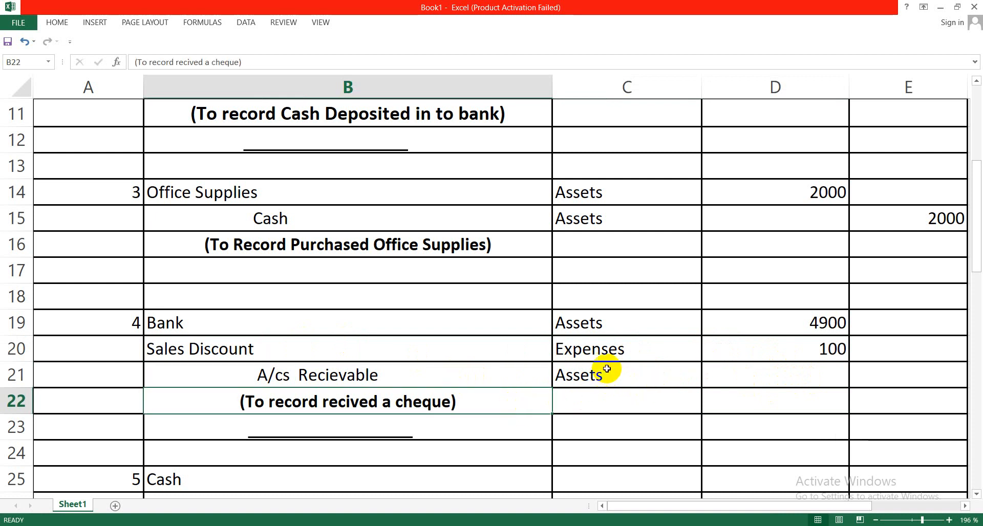
pyautogui.click(554, 370)
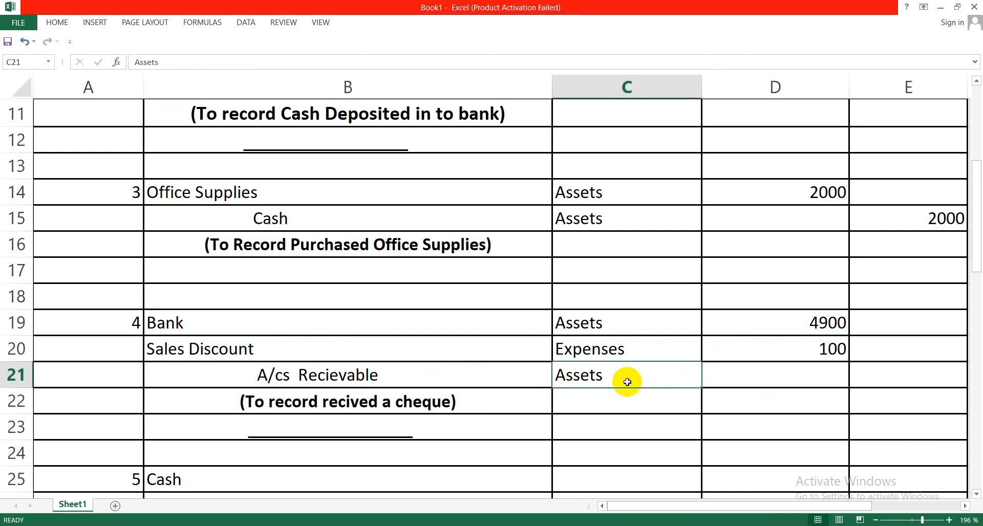
pyautogui.click(873, 380)
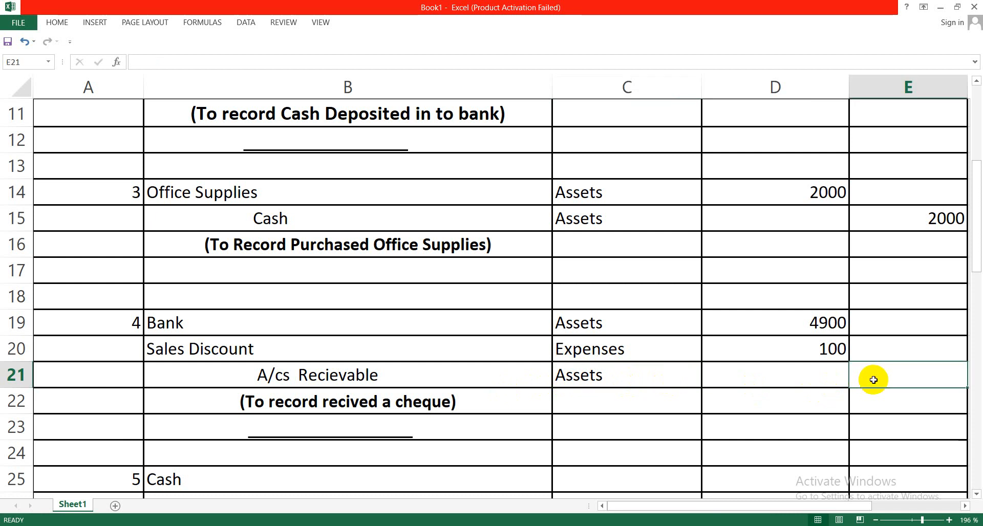
pyautogui.write('5000')
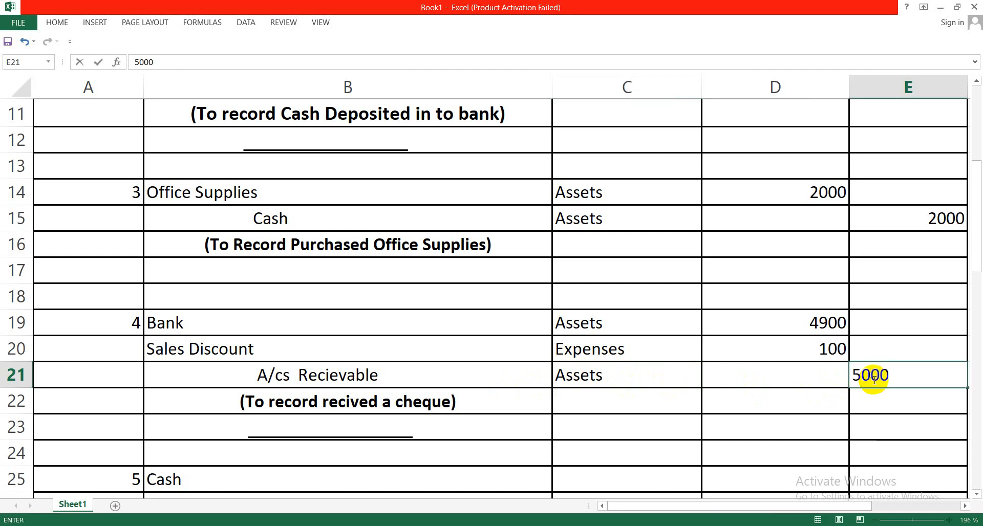
pyautogui.click(867, 410)
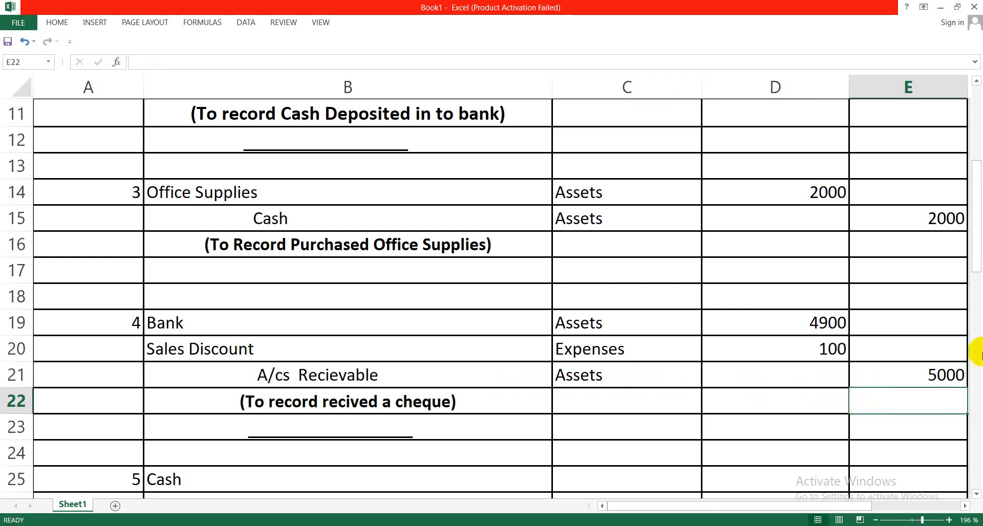
# Move entry 5's Assets and Revenue labels up one row to C25:C26, and enter a debit of 2500 for Cash in cell D25
pyautogui.moveTo(978, 259); pyautogui.dragTo(978, 293)
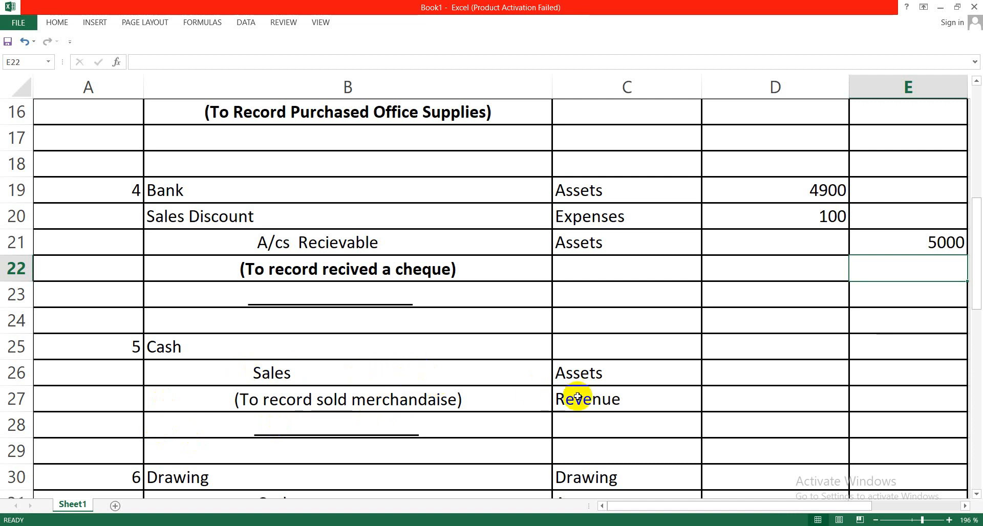
pyautogui.moveTo(583, 373); pyautogui.dragTo(582, 399)
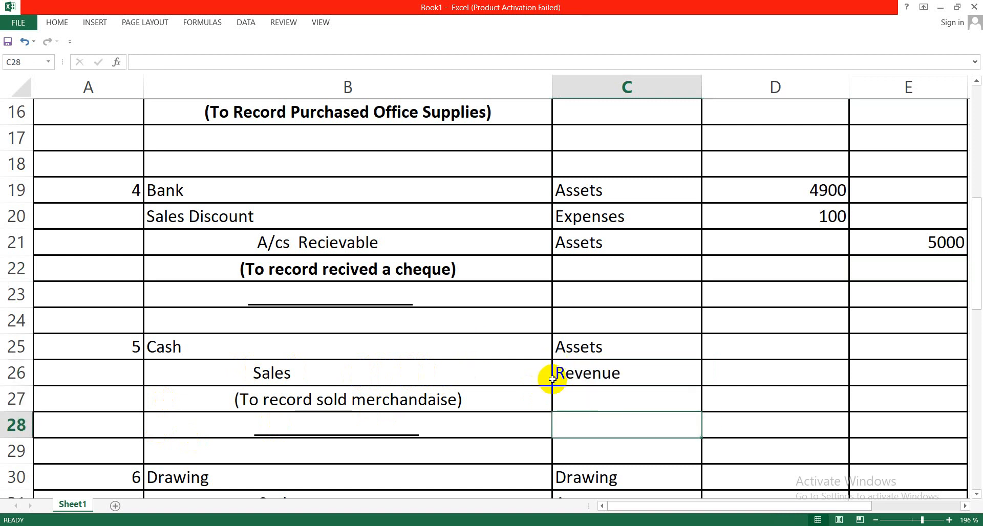
pyautogui.click(754, 348)
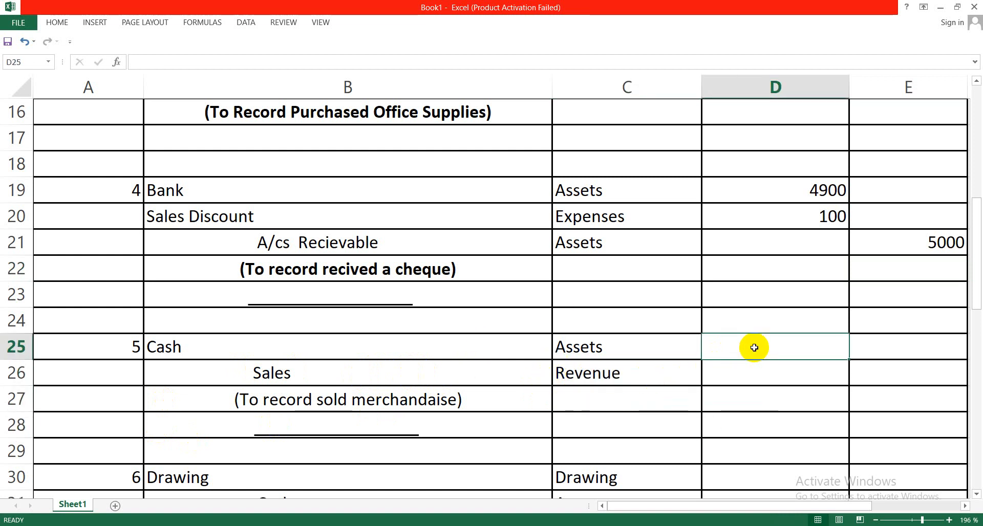
pyautogui.write('250')
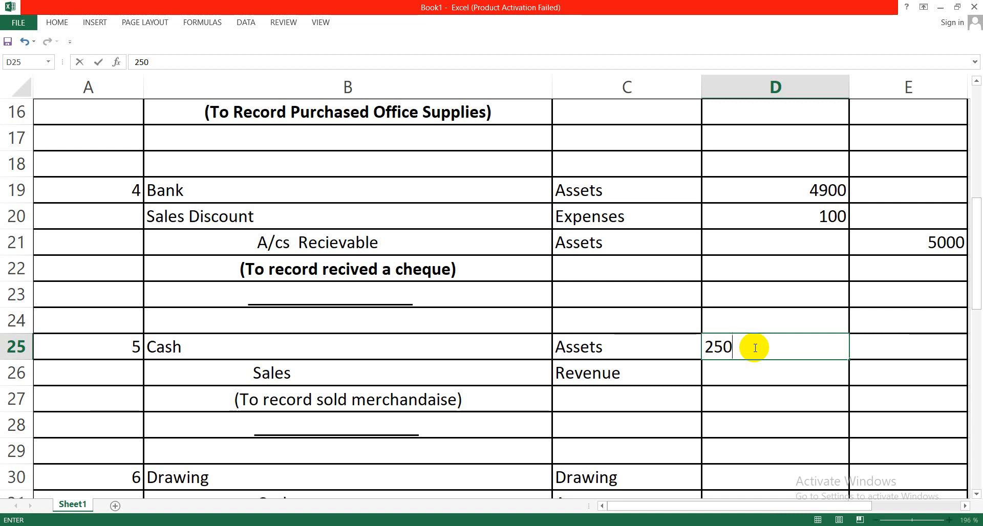
pyautogui.write('0')
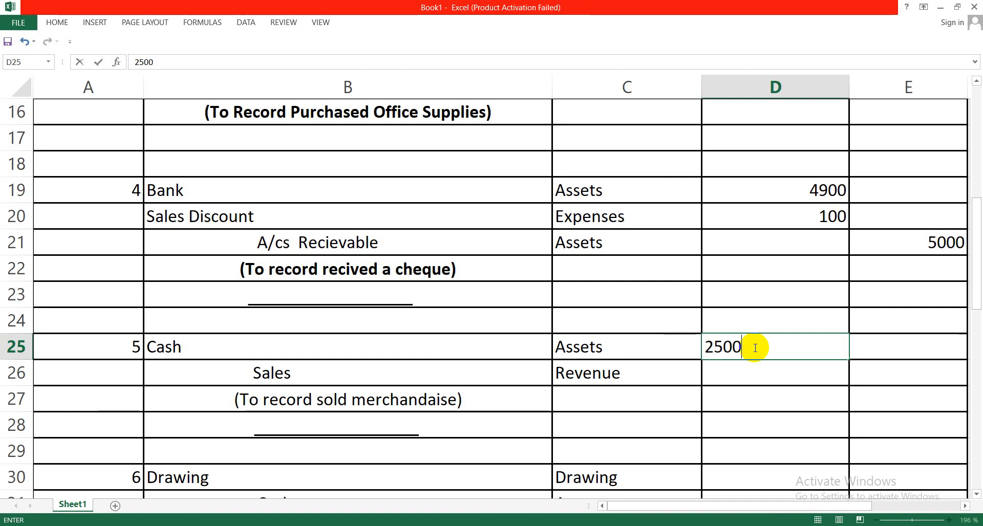
pyautogui.click(738, 411)
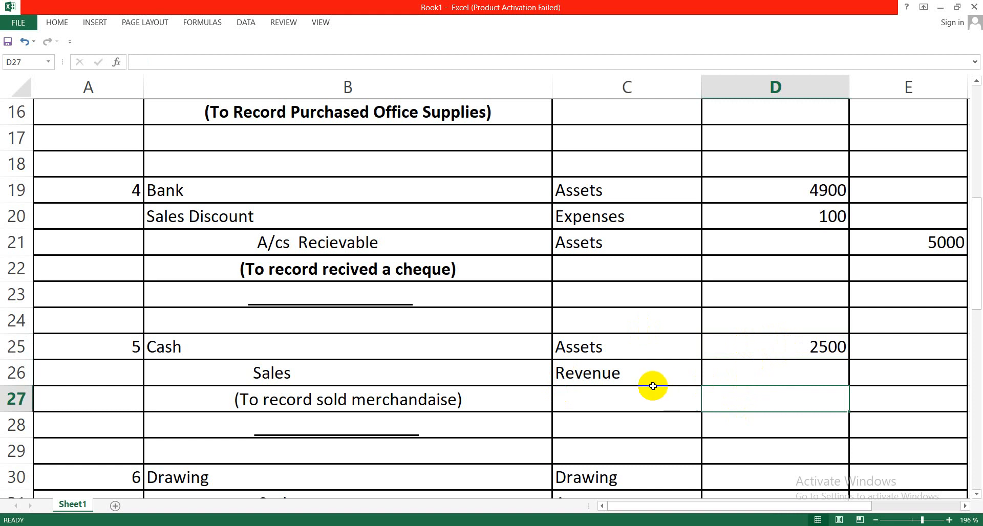
# Enter a credit of 2500 for the Sales account in entry 5, in cell E26
pyautogui.click(904, 383)
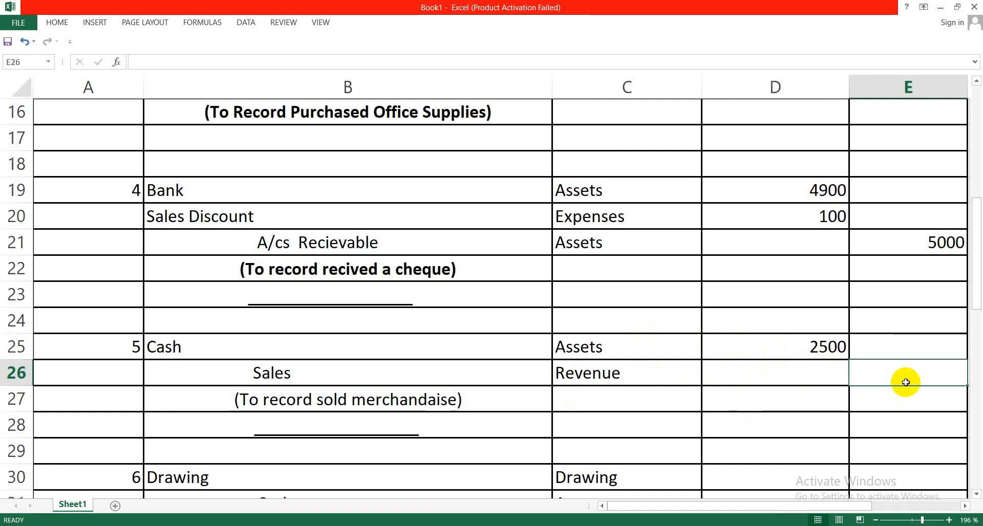
pyautogui.write('2500')
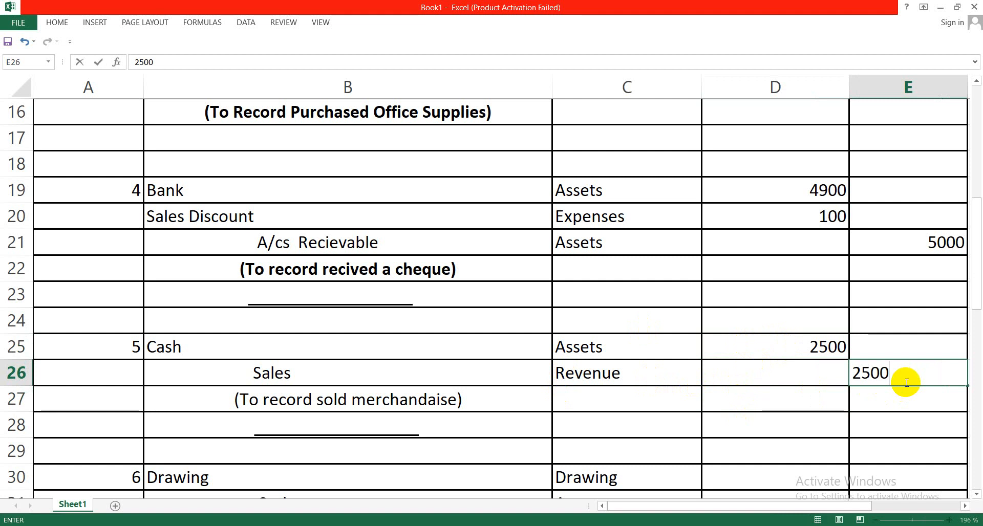
pyautogui.click(646, 436)
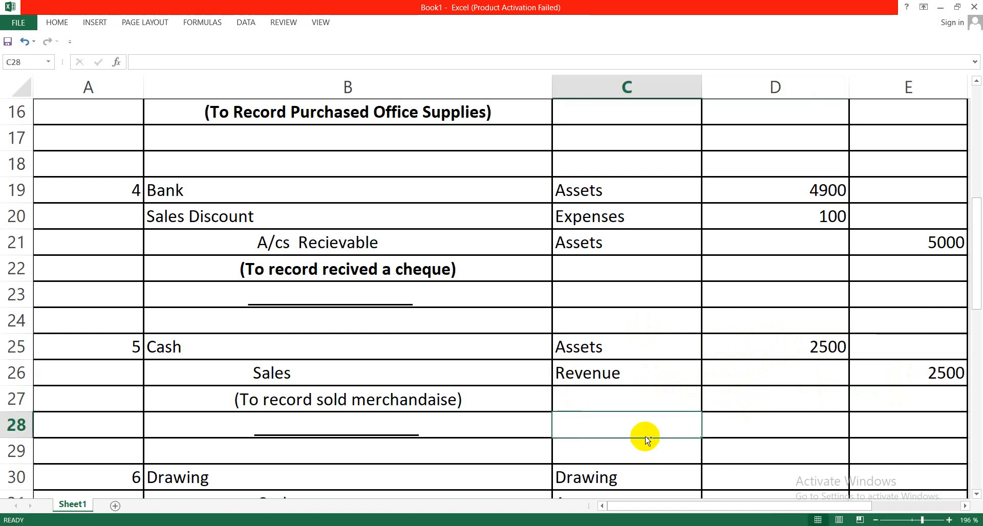
# Enter a debit of 2000 for the Drawing account in entry 6, in cell D30
pyautogui.scroll(-4, 717, 279)
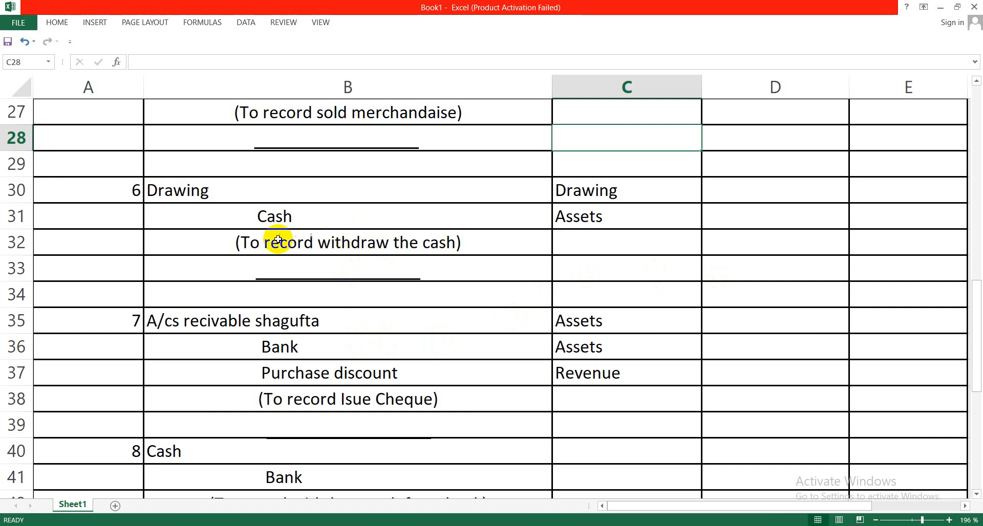
pyautogui.click(289, 220)
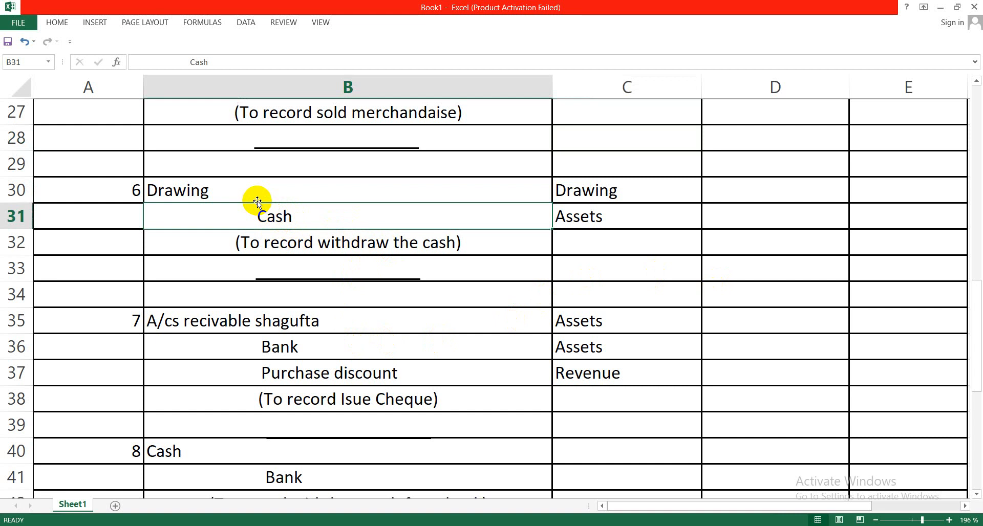
pyautogui.click(233, 193)
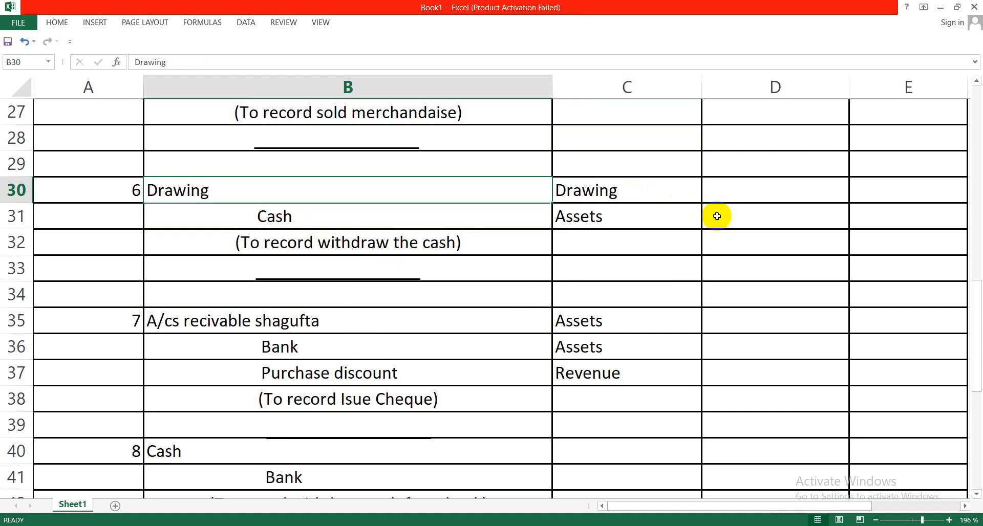
pyautogui.click(739, 184)
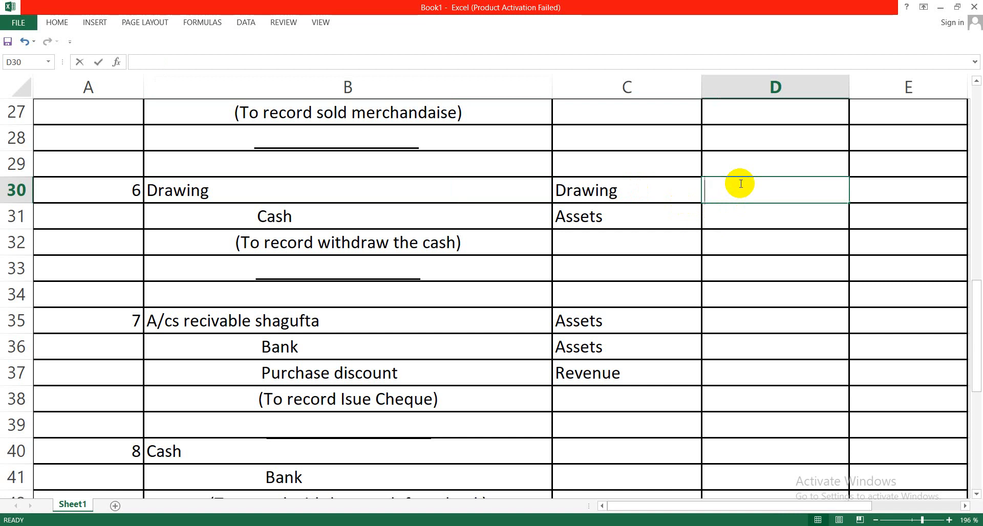
pyautogui.write('2000')
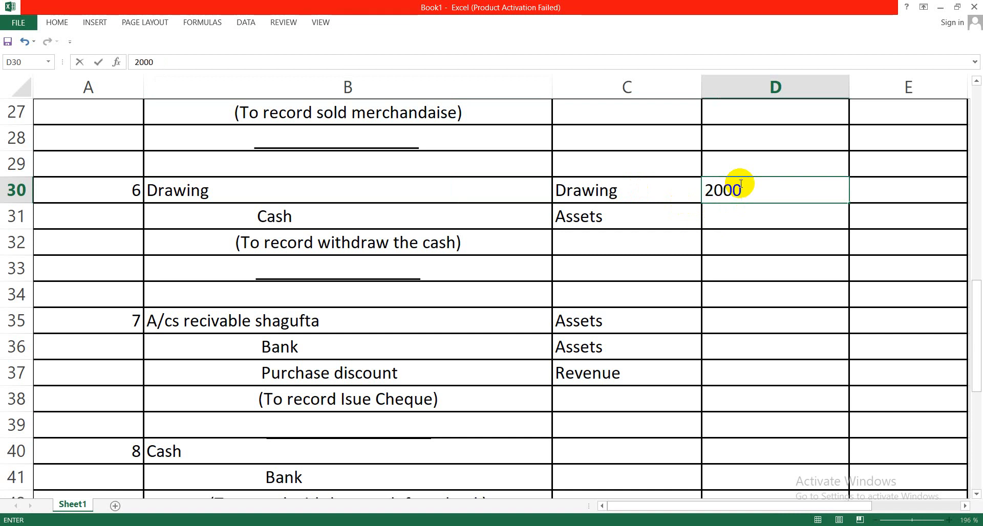
# Enter a credit of 2000 for the Cash account in entry 6, in cell E31
pyautogui.click(325, 295)
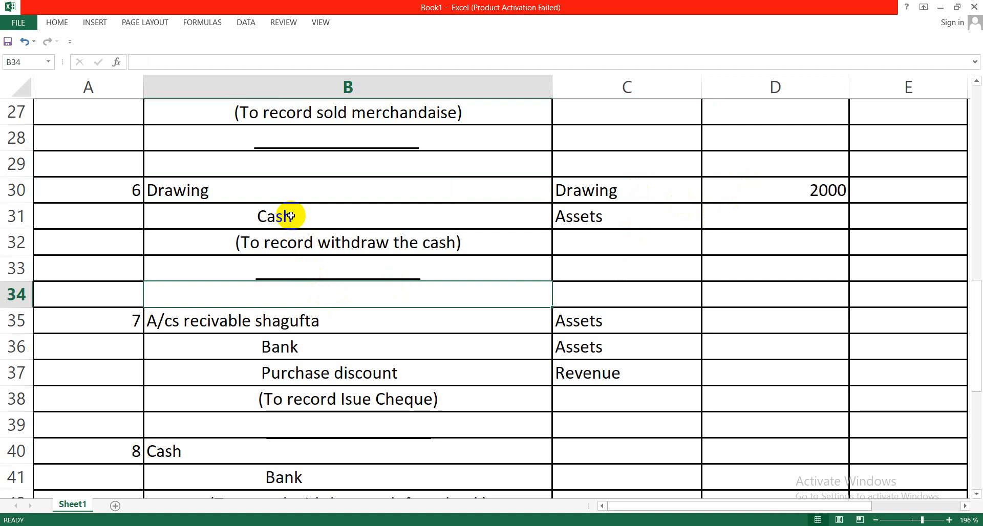
pyautogui.click(581, 224)
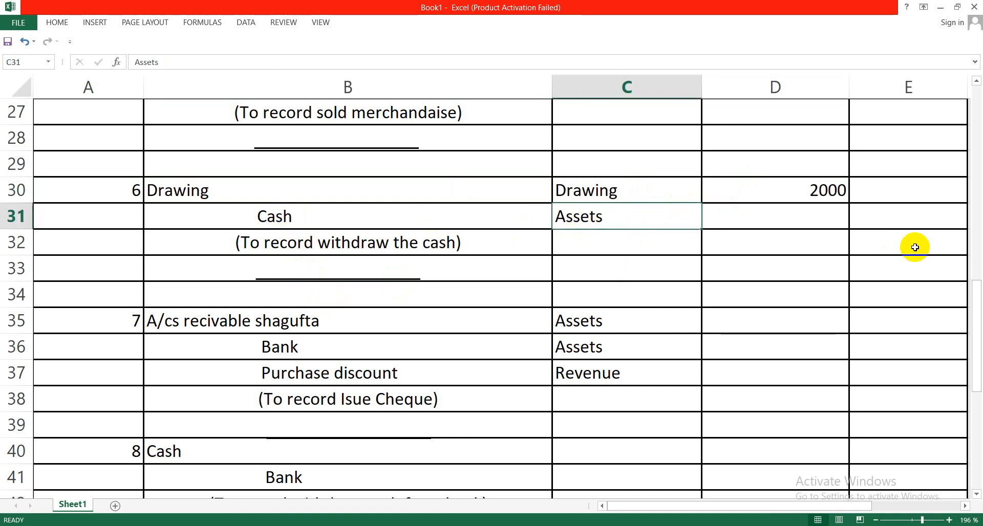
pyautogui.click(897, 211)
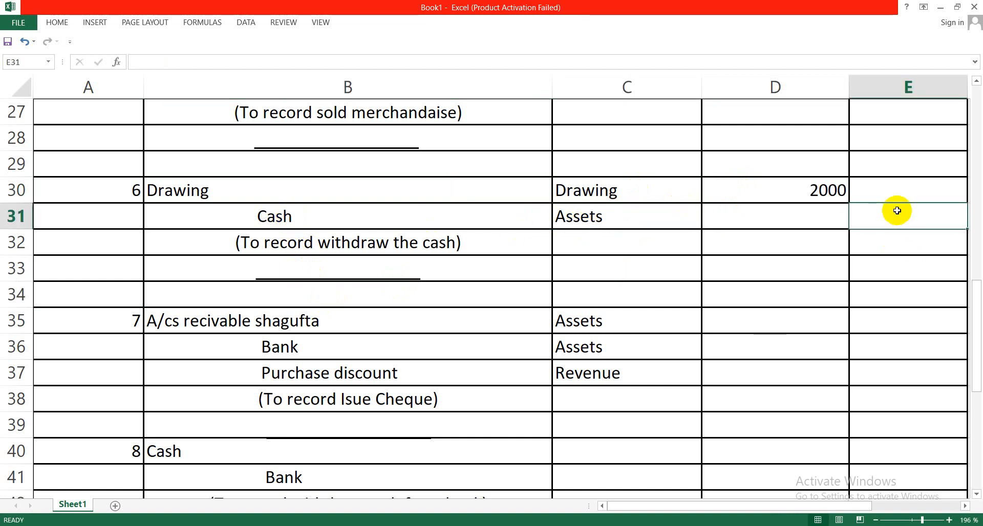
pyautogui.write('2000')
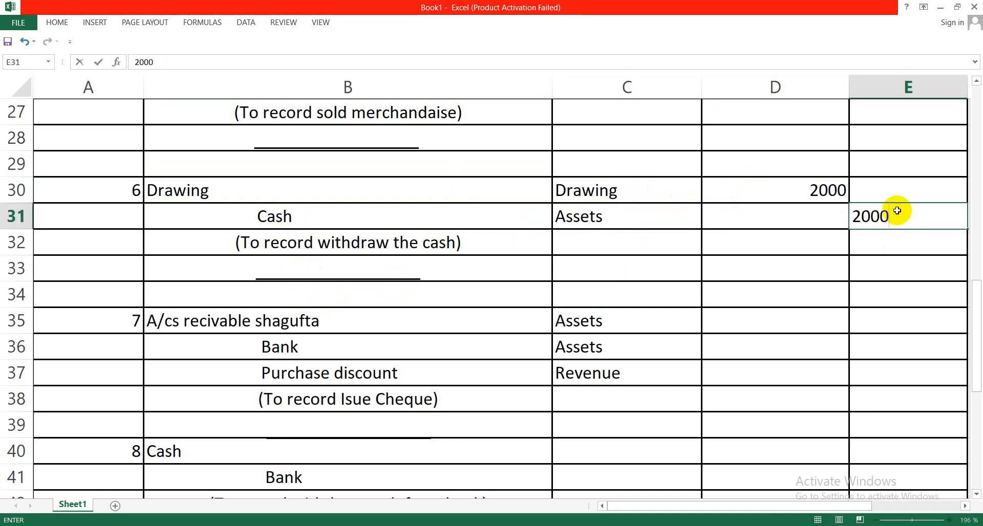
# Enter a debit of 2500 for the A/cs recivable account in entry 7, in cell D35
pyautogui.click(450, 332)
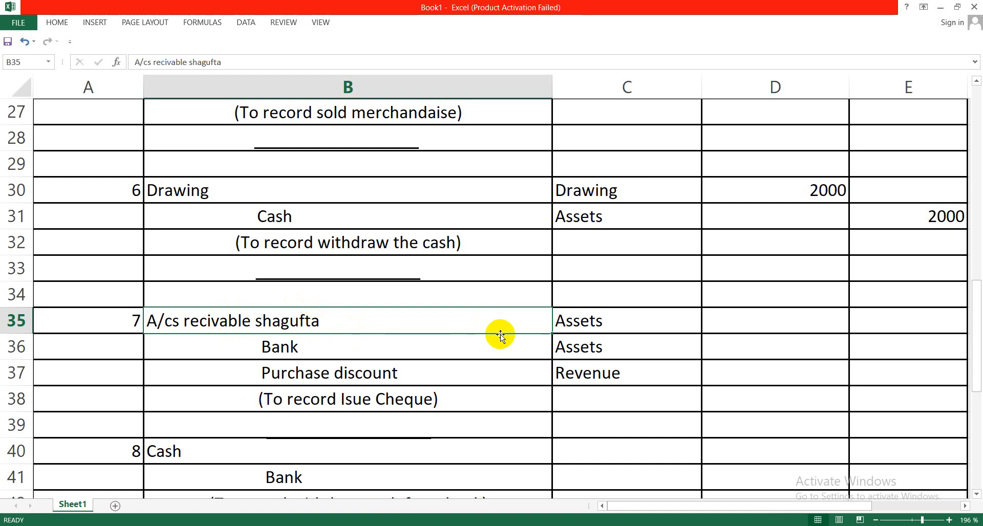
pyautogui.click(733, 320)
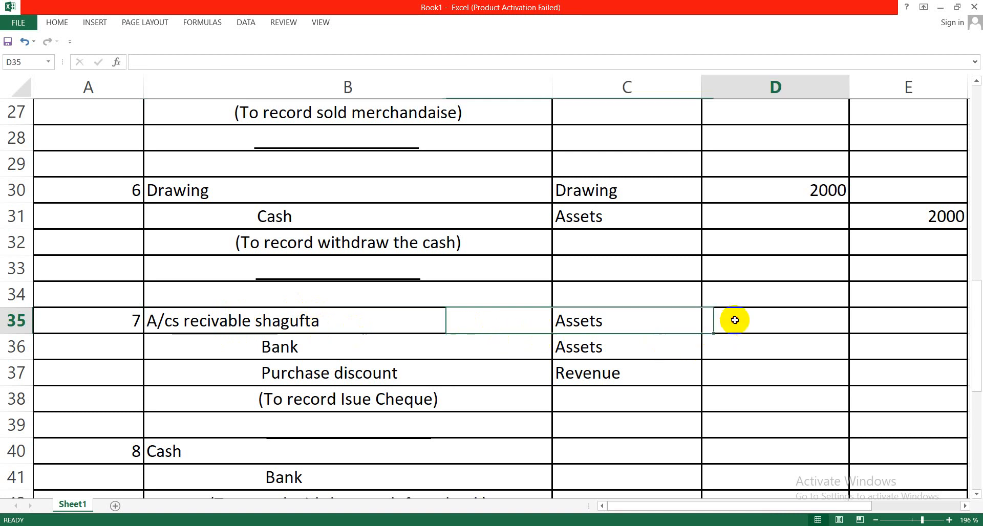
pyautogui.write('25')
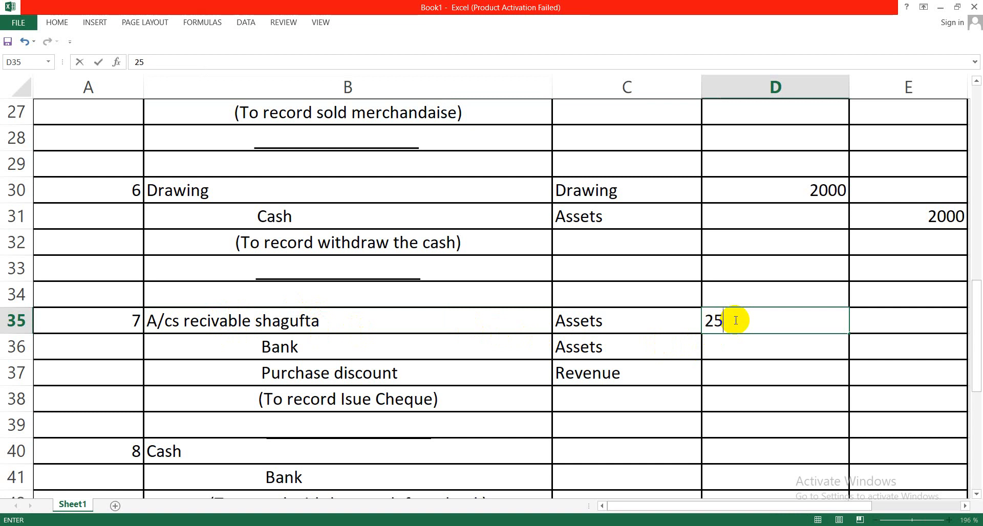
pyautogui.write('00')
pyautogui.click(752, 389)
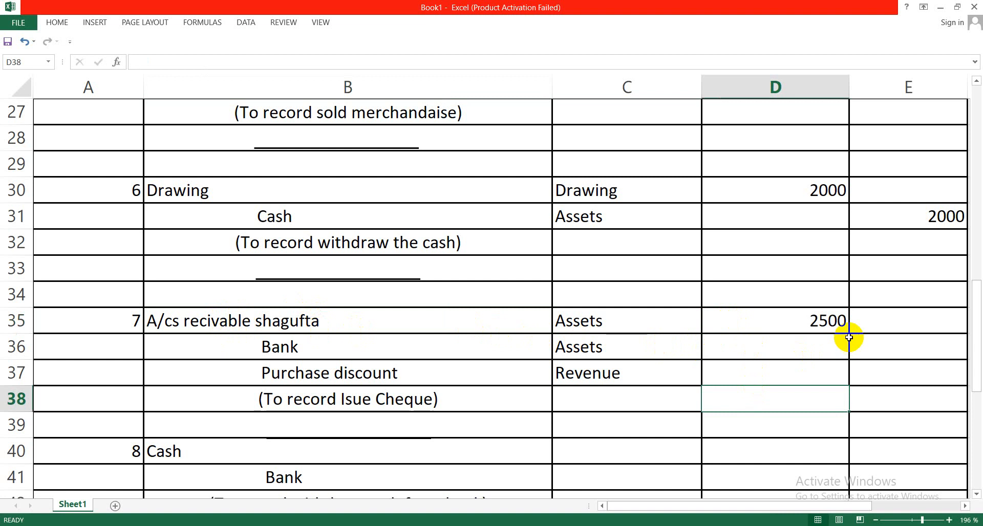
# Enter entry 7's credits: 2450 for Bank in cell E36 and 50 for Purchase discount in cell E37
pyautogui.click(877, 345)
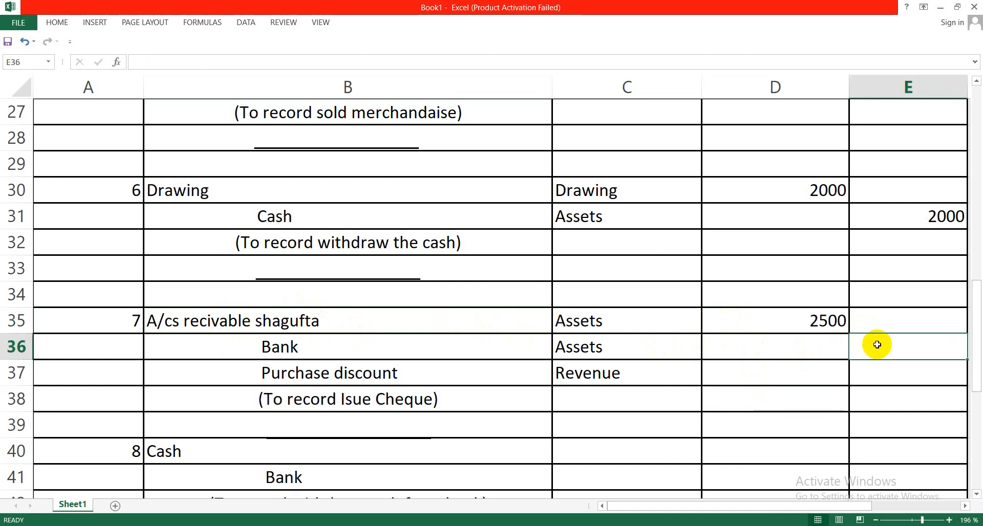
pyautogui.write('2450')
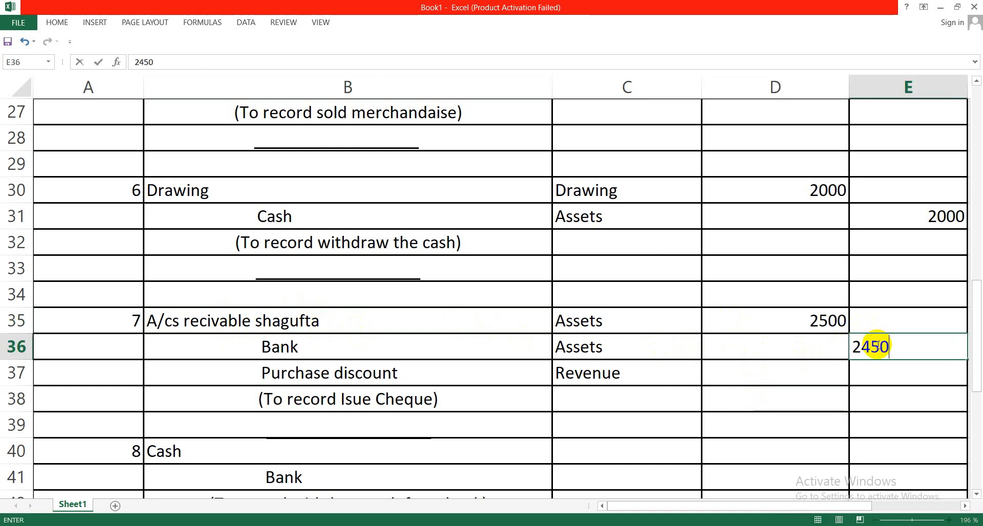
pyautogui.click(823, 385)
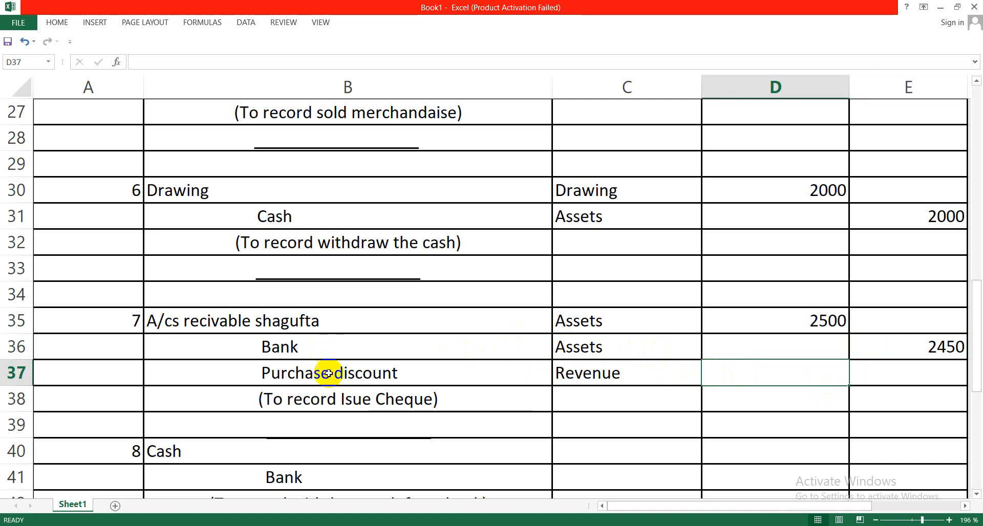
pyautogui.click(888, 372)
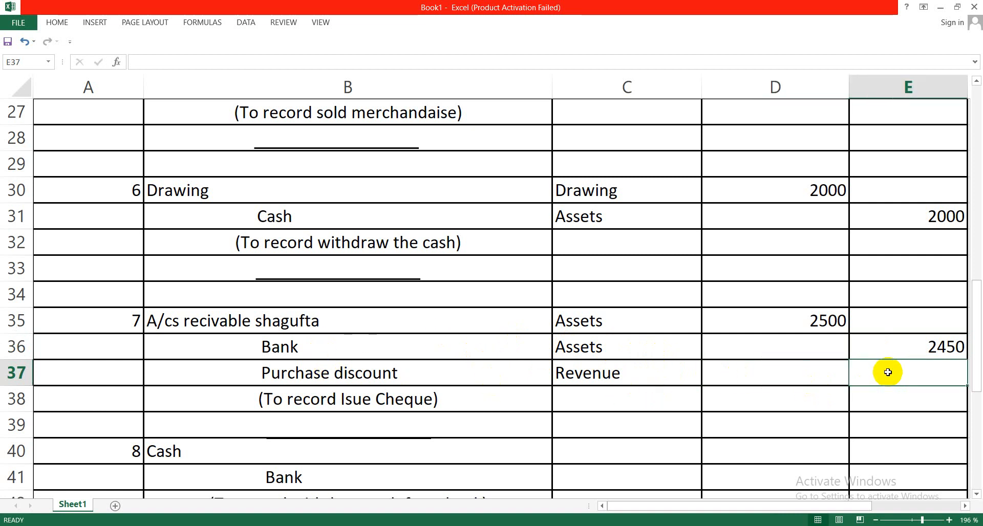
pyautogui.write('50')
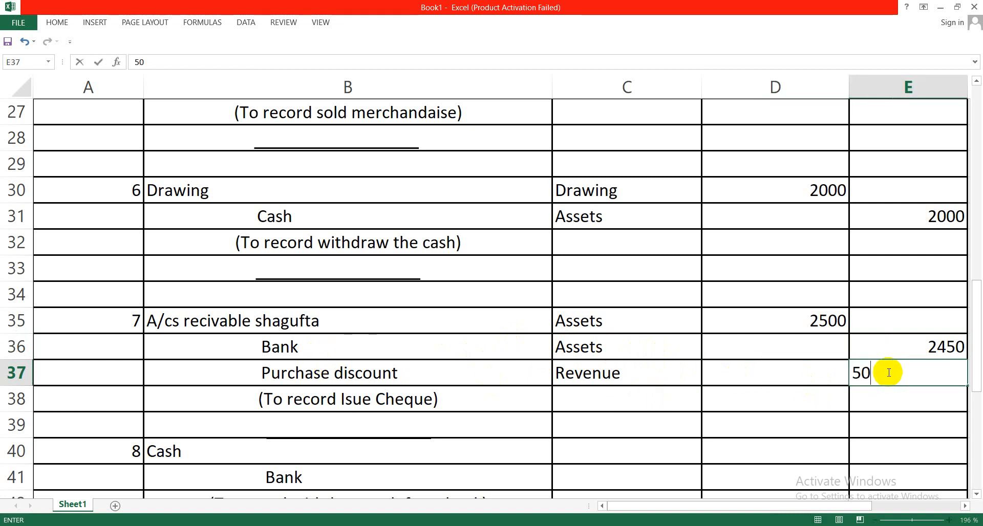
# Review entry 7's account natures against its debit and credit amounts in rows 35 to 37
pyautogui.click(742, 318)
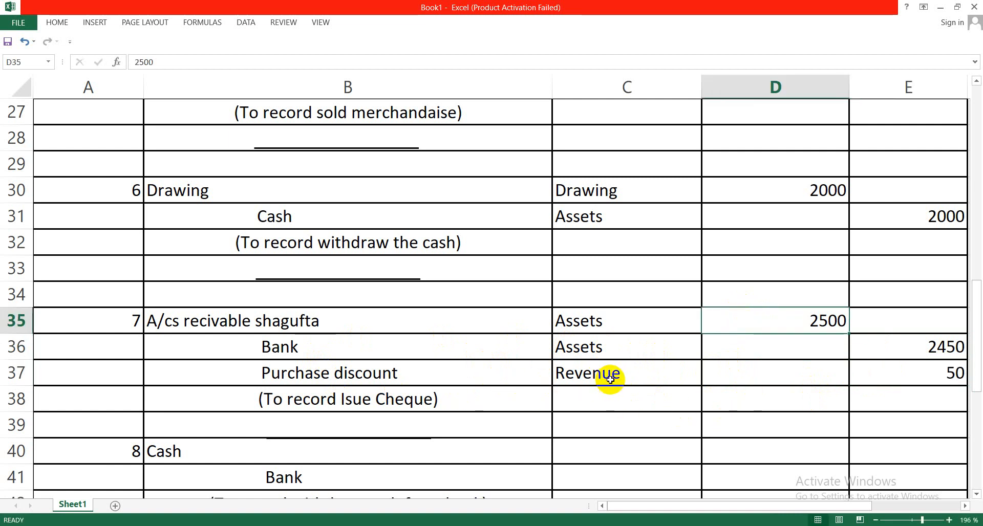
pyautogui.click(568, 373)
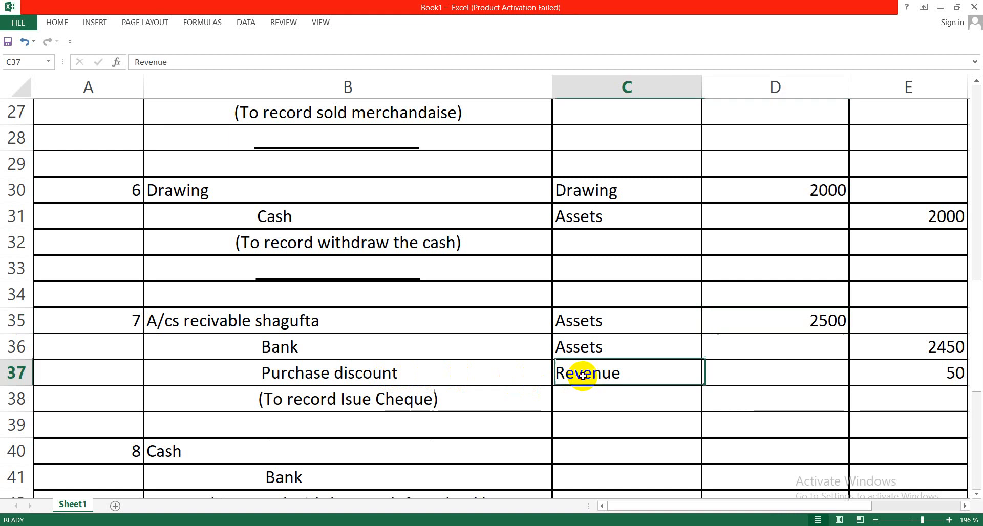
pyautogui.click(909, 376)
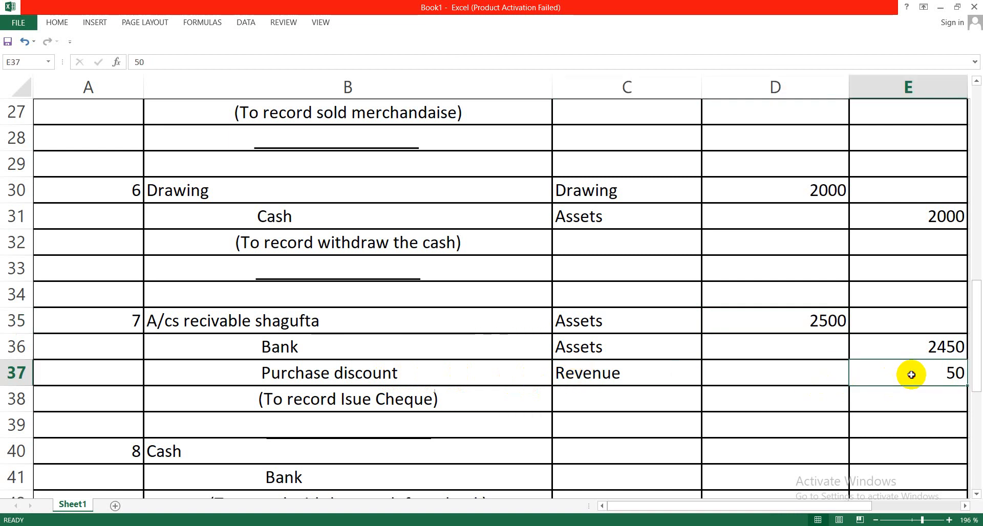
pyautogui.click(584, 347)
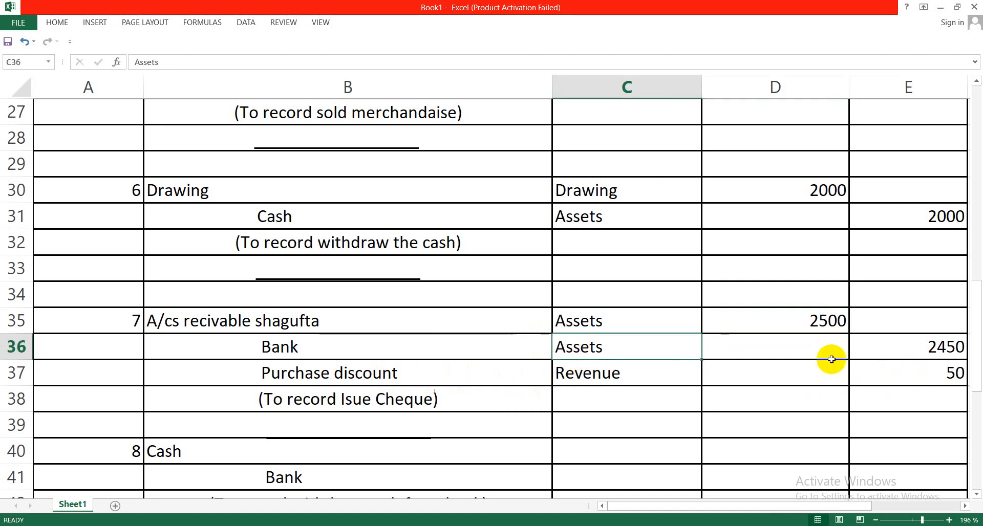
pyautogui.click(907, 347)
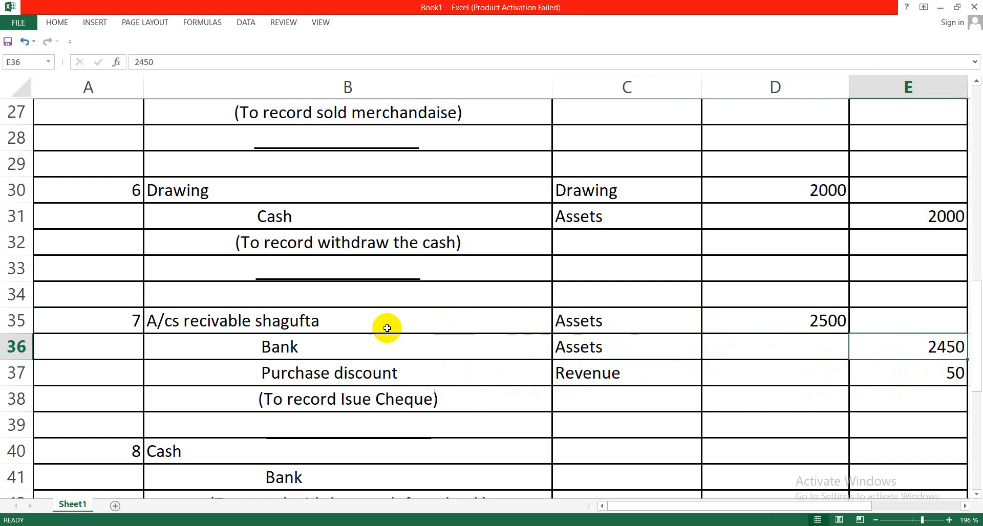
pyautogui.click(338, 318)
pyautogui.click(594, 322)
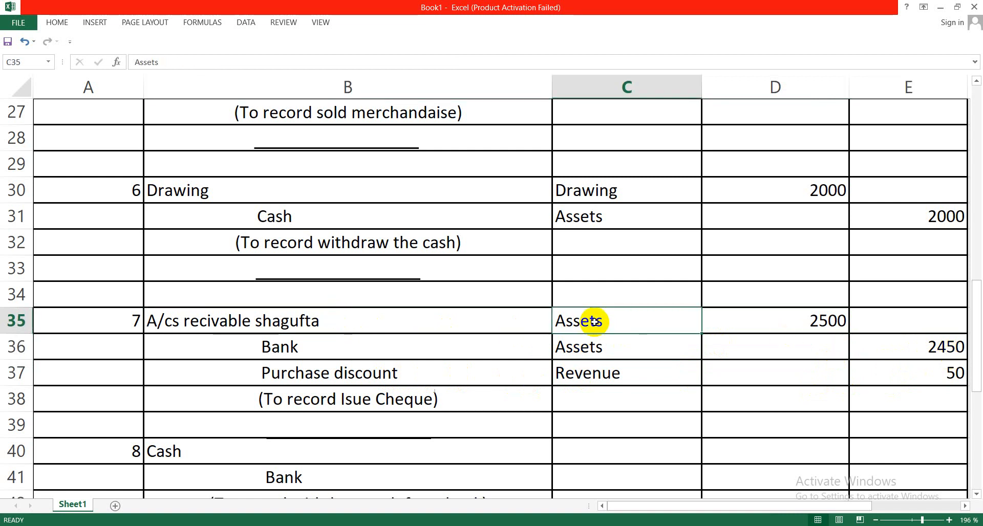
# Enter a debit of 5000 for the Cash account in entry 8, in cell D40
pyautogui.moveTo(978, 303); pyautogui.dragTo(972, 345)
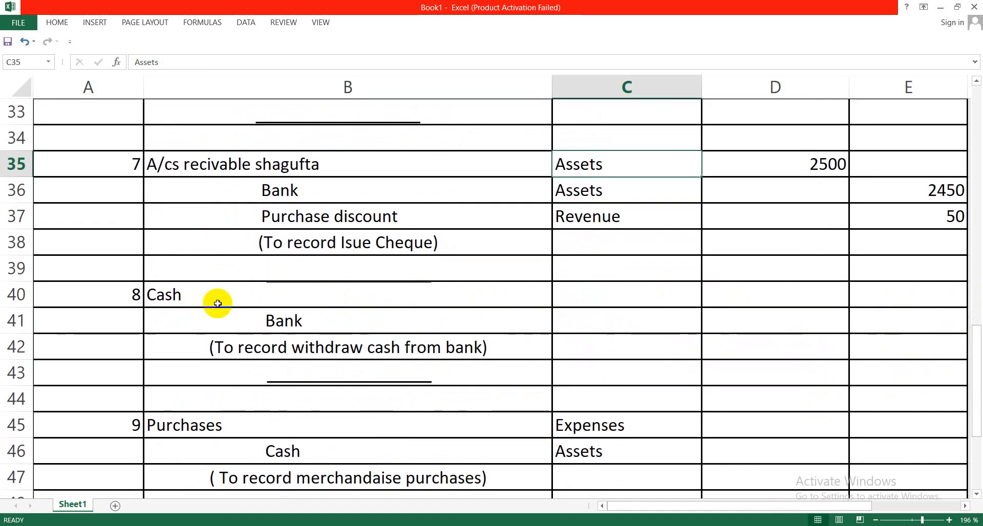
pyautogui.click(200, 303)
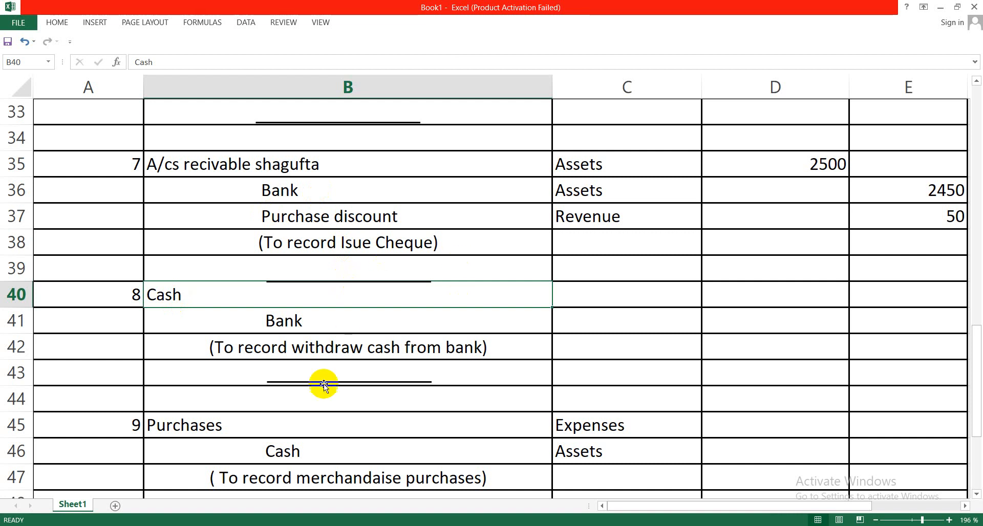
pyautogui.click(614, 296)
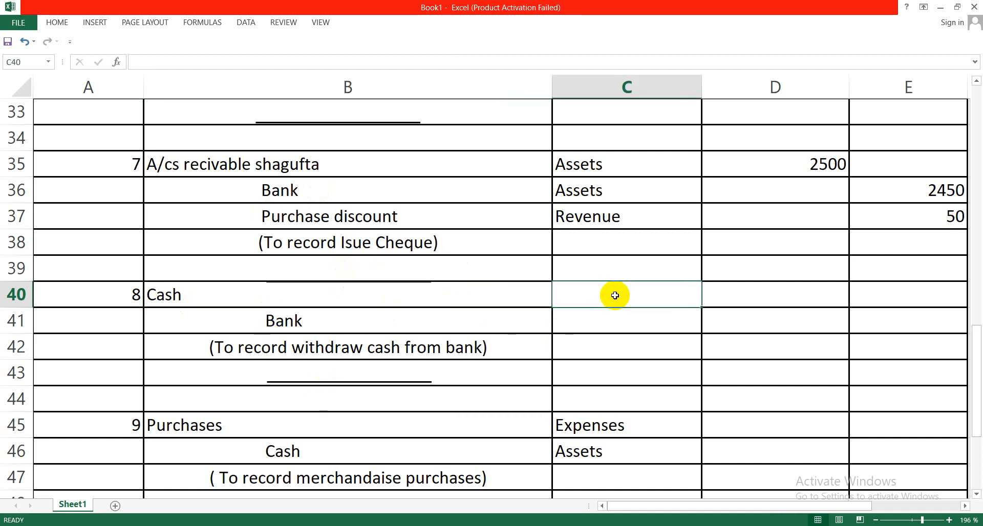
pyautogui.click(740, 296)
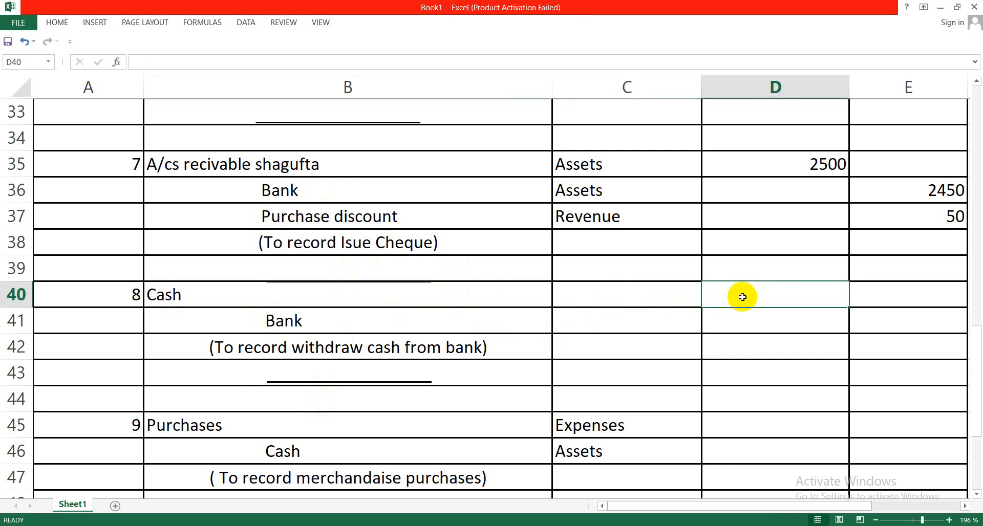
pyautogui.write('5000')
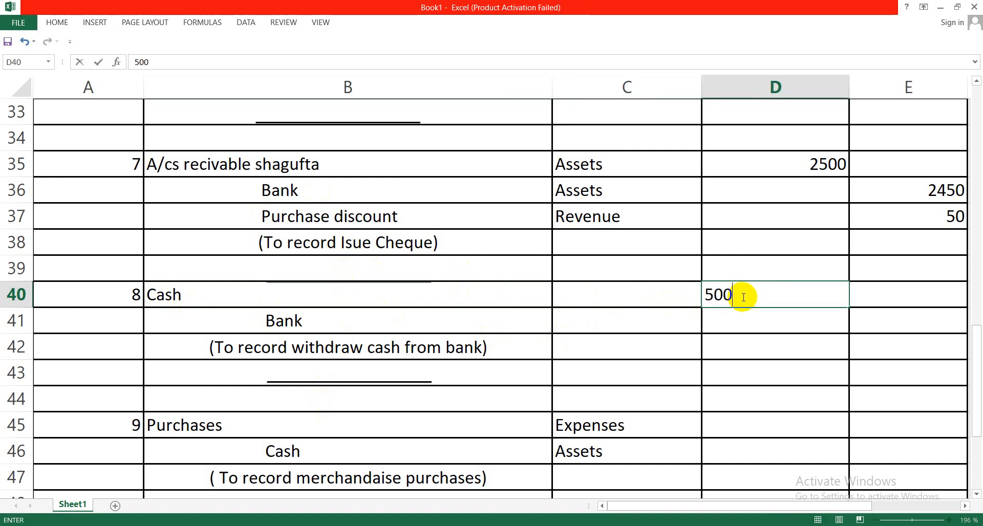
pyautogui.click(581, 292)
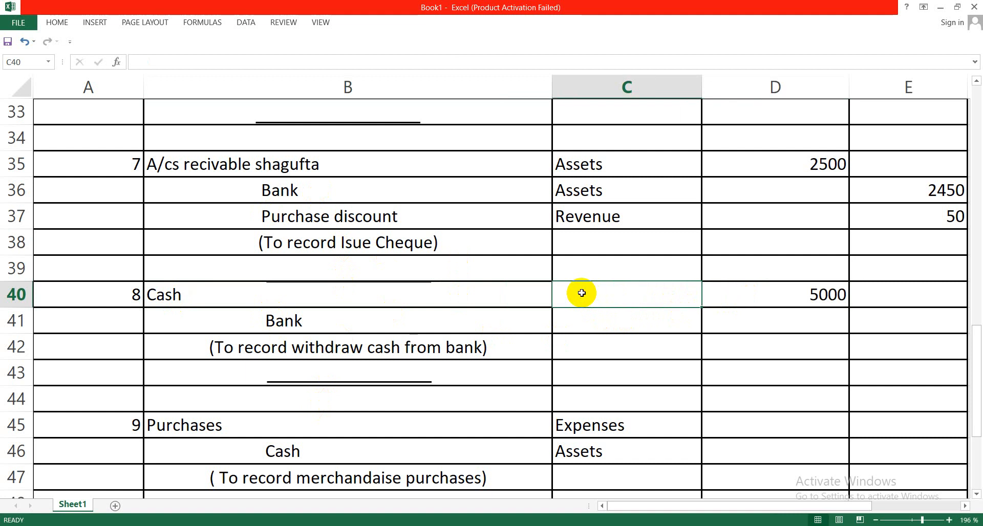
# Enter a credit of 5000 for the Bank account in entry 8, in cell E41
pyautogui.click(819, 294)
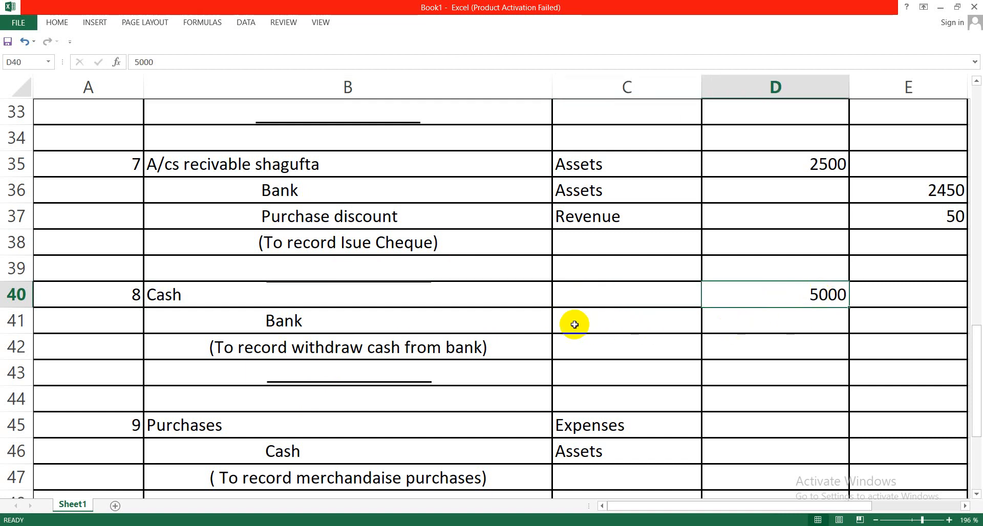
pyautogui.click(885, 318)
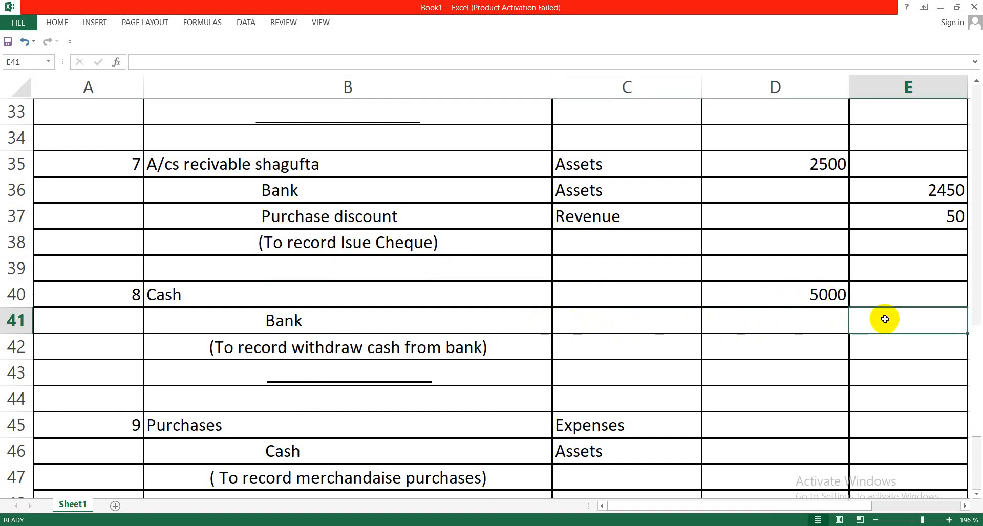
pyautogui.write('5000')
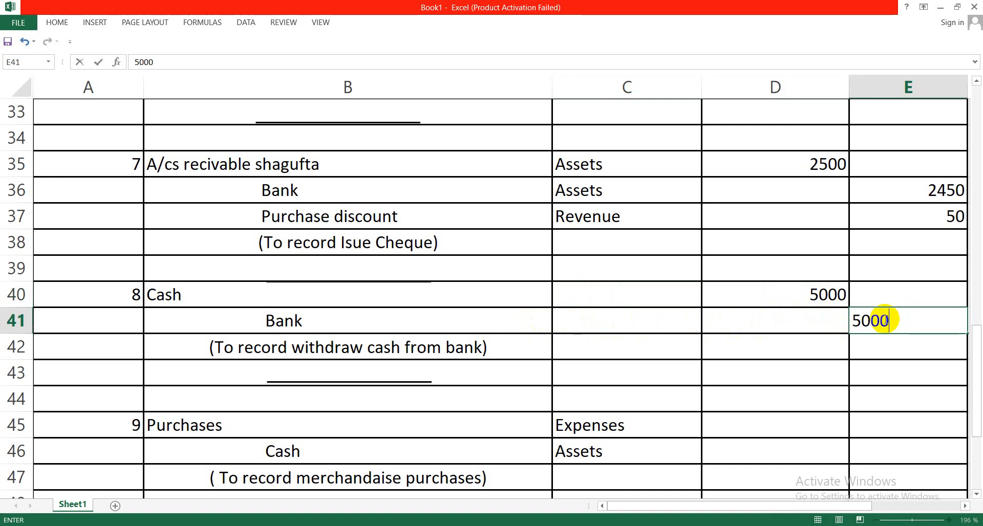
pyautogui.click(768, 402)
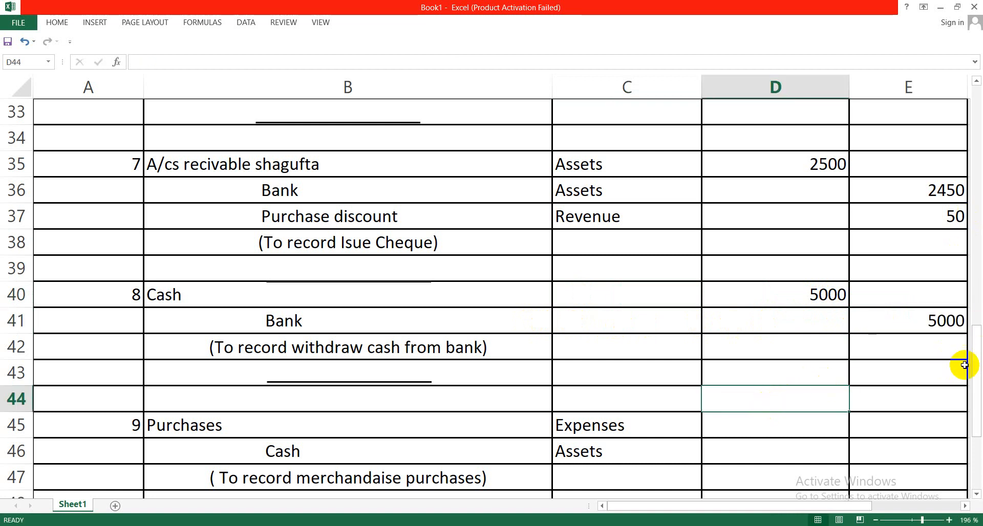
# Copy the Assets label from cell C36 to C40 and C41 as the nature of entry 8's Cash and Bank accounts
pyautogui.moveTo(976, 361); pyautogui.dragTo(972, 380)
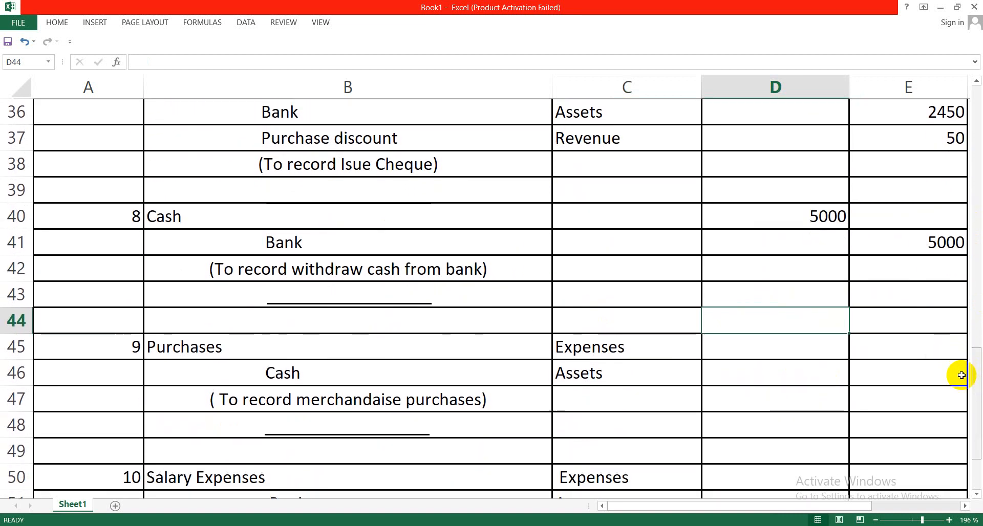
pyautogui.click(589, 112)
pyautogui.hotkey('ctrl', 'c')
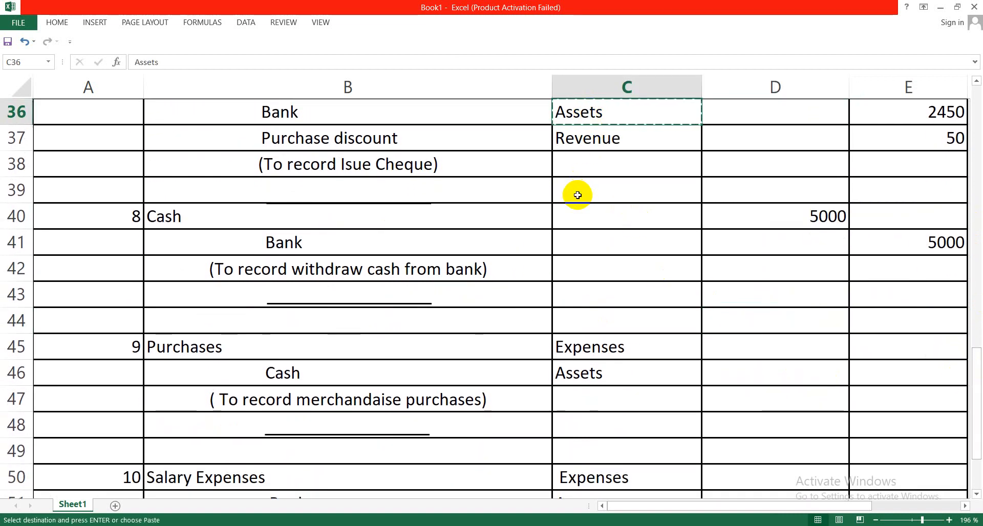
pyautogui.click(566, 214)
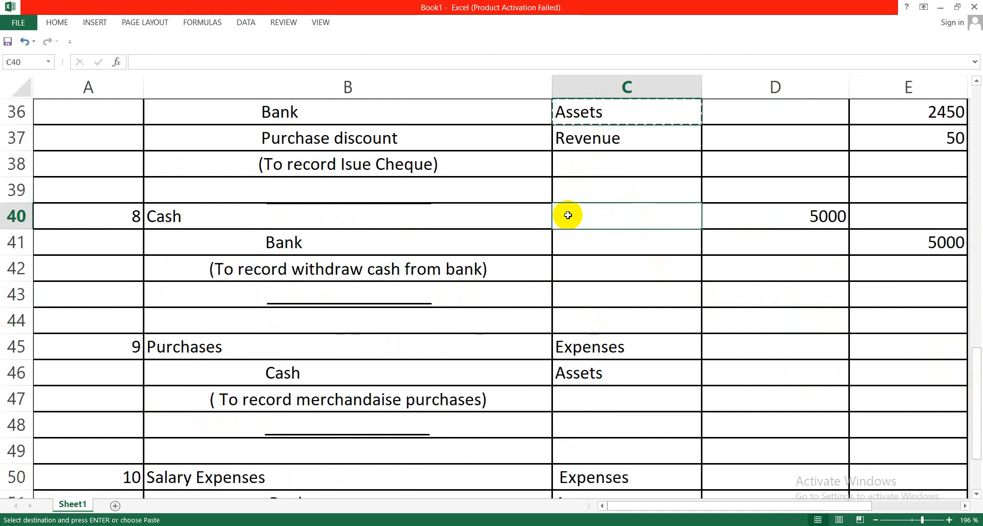
pyautogui.hotkey('ctrl', 'v')
pyautogui.click(573, 241)
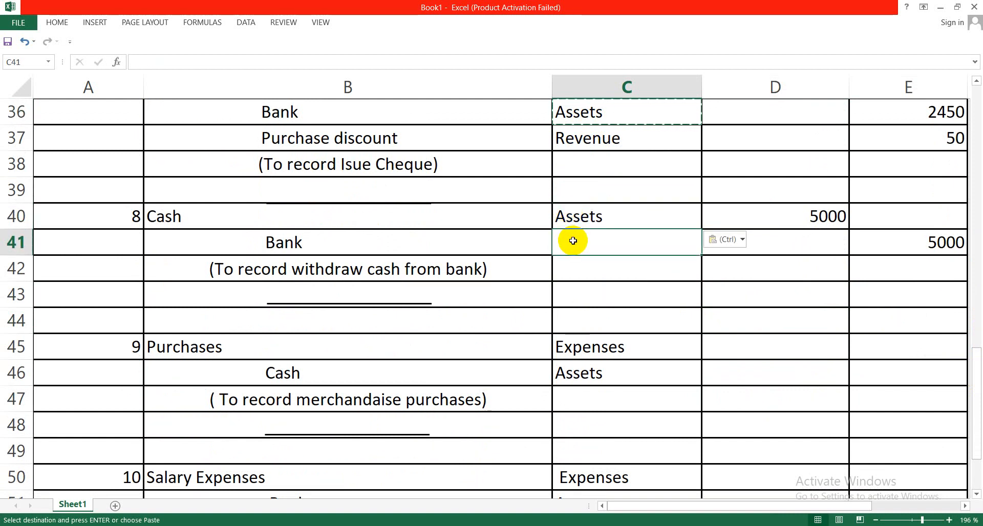
pyautogui.hotkey('ctrl', 'v')
pyautogui.click(573, 299)
pyautogui.press('Escape')
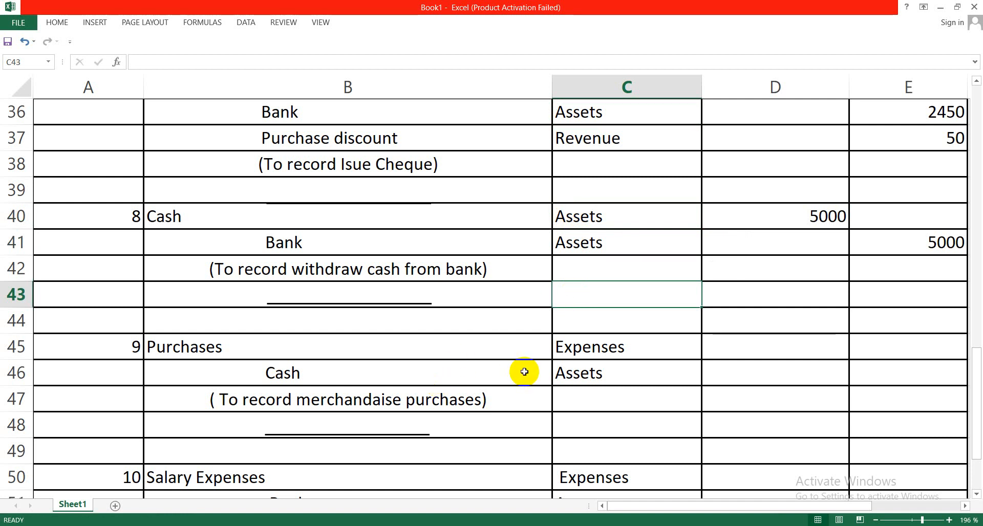
# Record entry 9's amounts: a debit of 3000 for Purchases in D45 and a credit of 3000 for Cash in E46
pyautogui.click(770, 352)
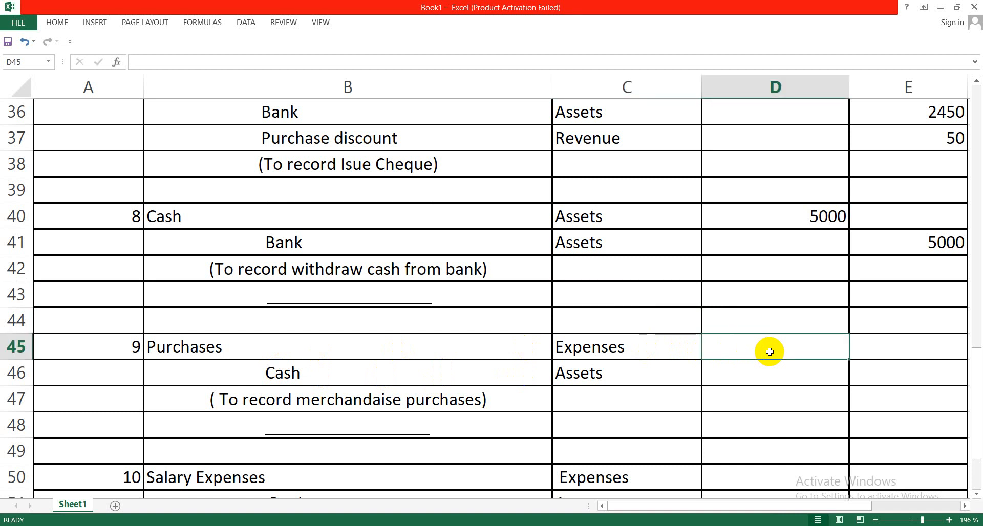
pyautogui.write('3000')
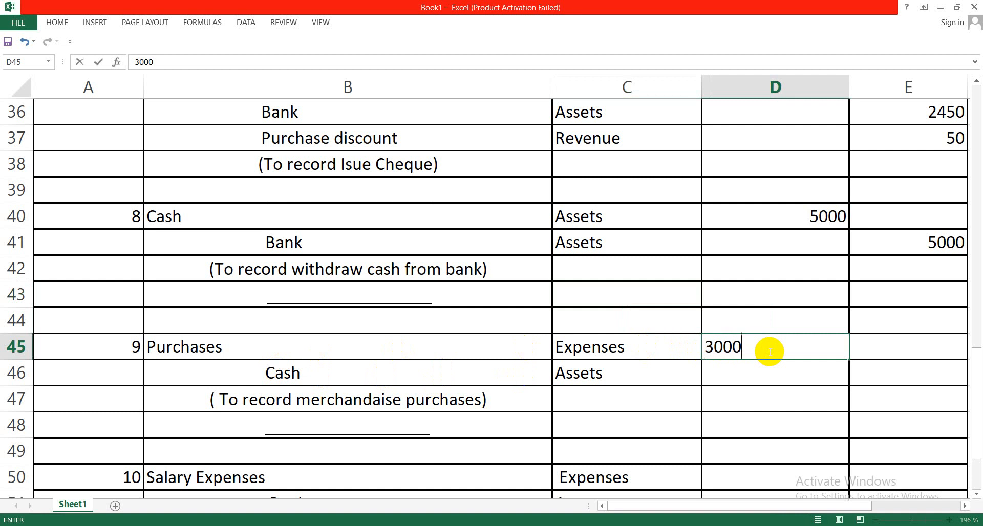
pyautogui.click(776, 395)
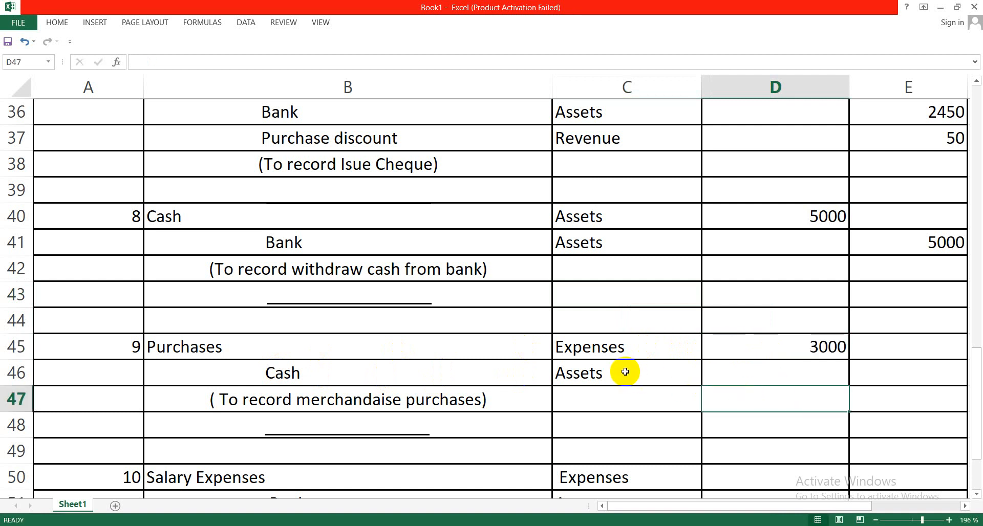
pyautogui.click(591, 378)
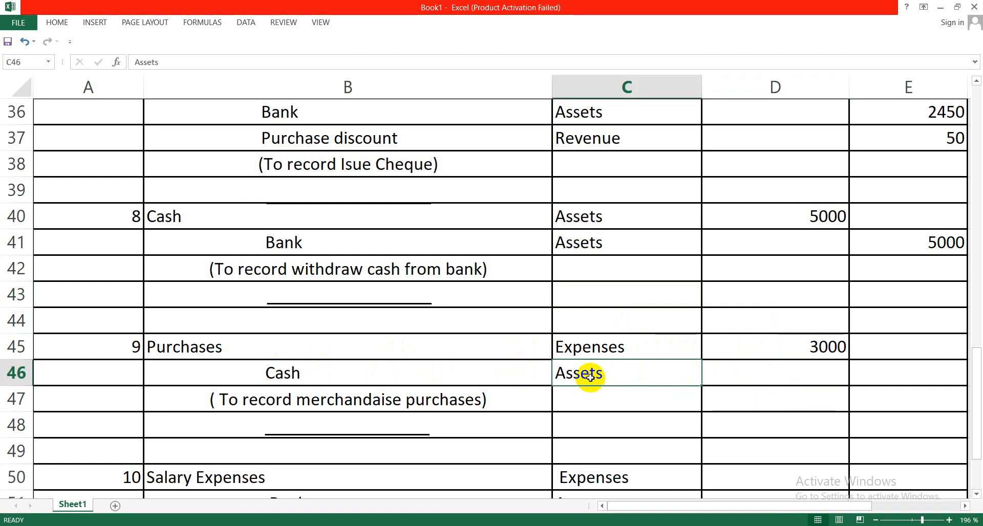
pyautogui.click(888, 370)
pyautogui.write('3000')
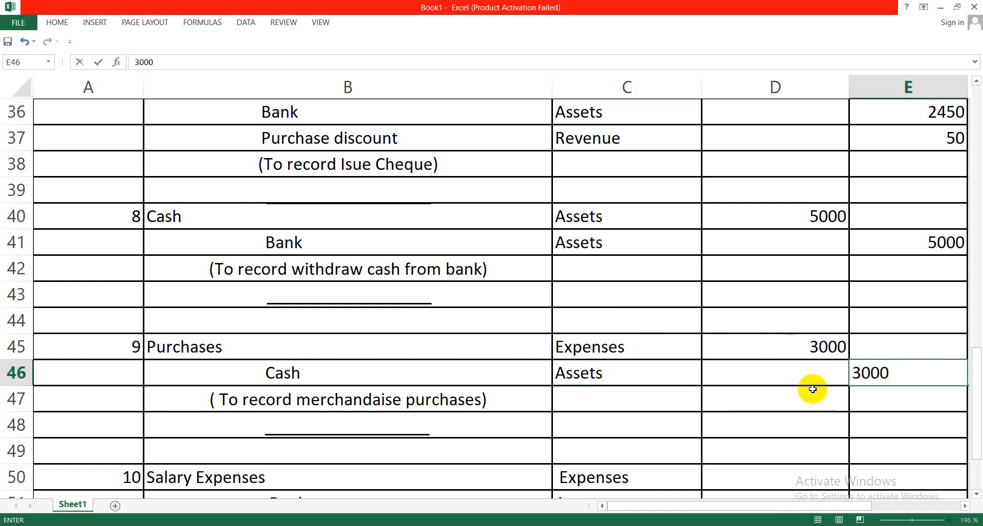
pyautogui.click(649, 423)
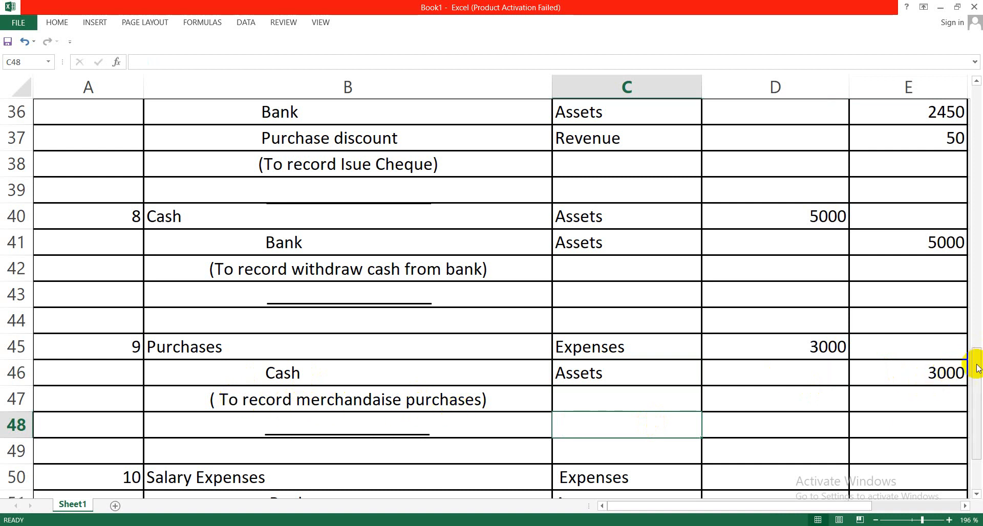
# Record entry 10's amounts: a debit of 3500 for Salary Expenses in D50 and a credit of 3500 for Bank in E51
pyautogui.moveTo(976, 358); pyautogui.dragTo(962, 412)
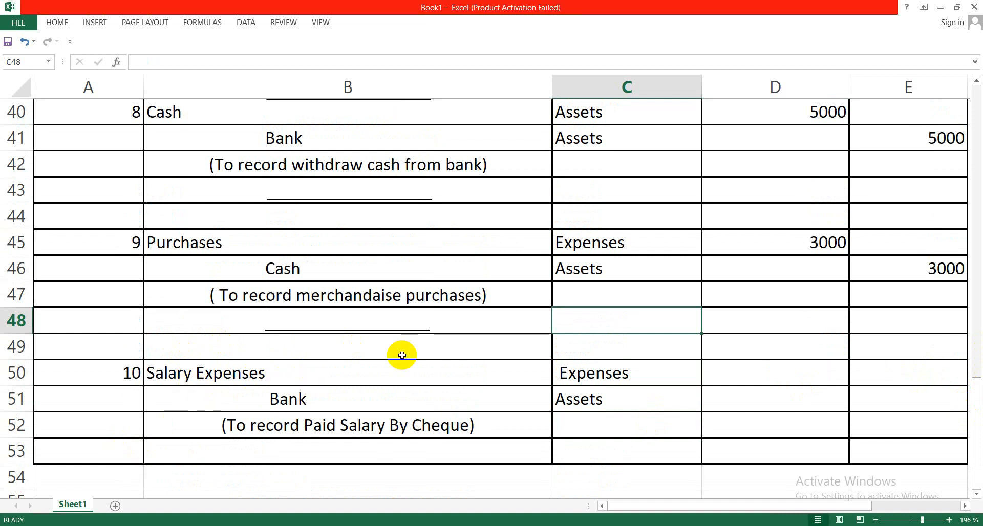
pyautogui.click(574, 370)
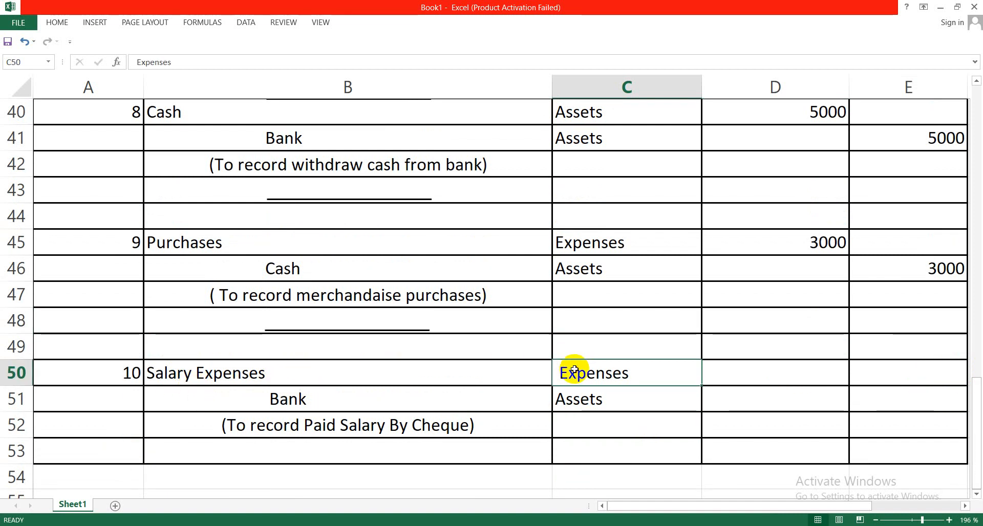
pyautogui.click(770, 371)
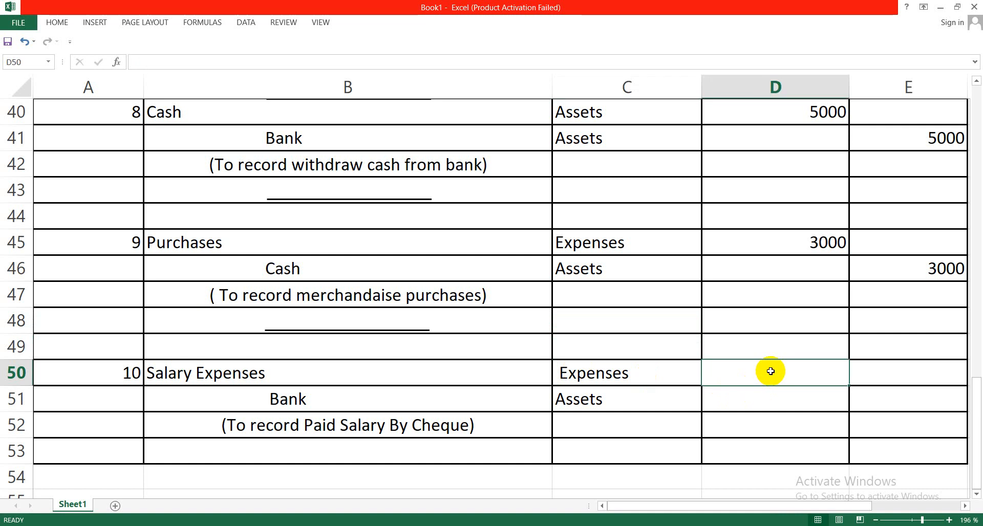
pyautogui.write('3500')
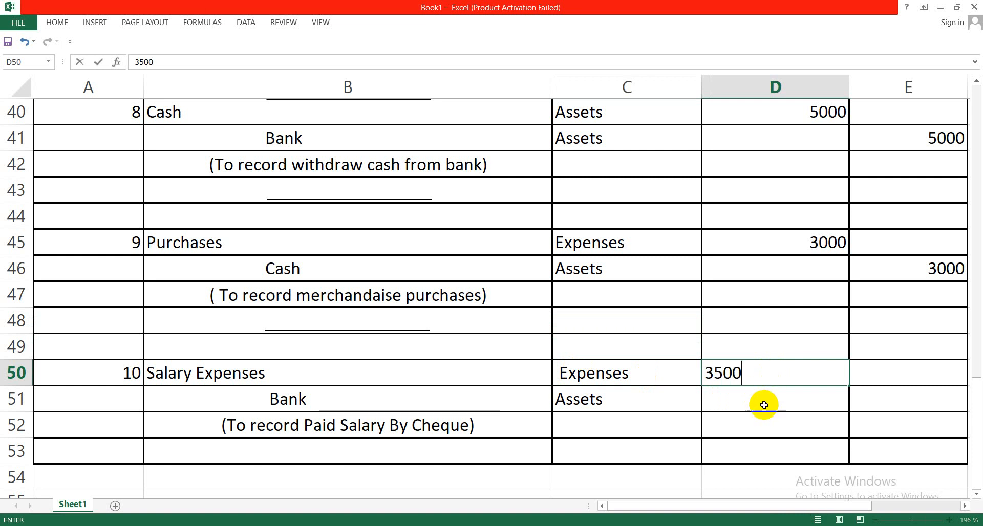
pyautogui.click(750, 419)
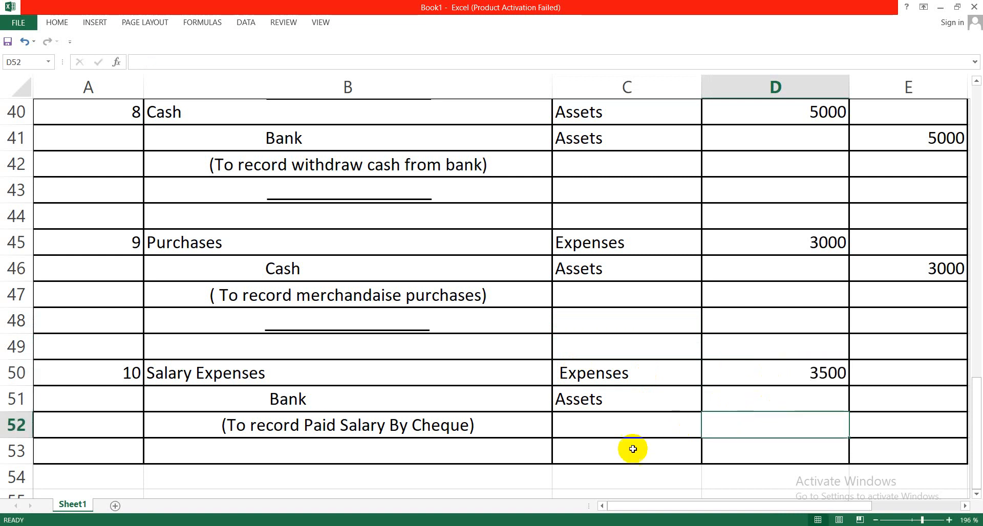
pyautogui.click(594, 449)
pyautogui.click(911, 395)
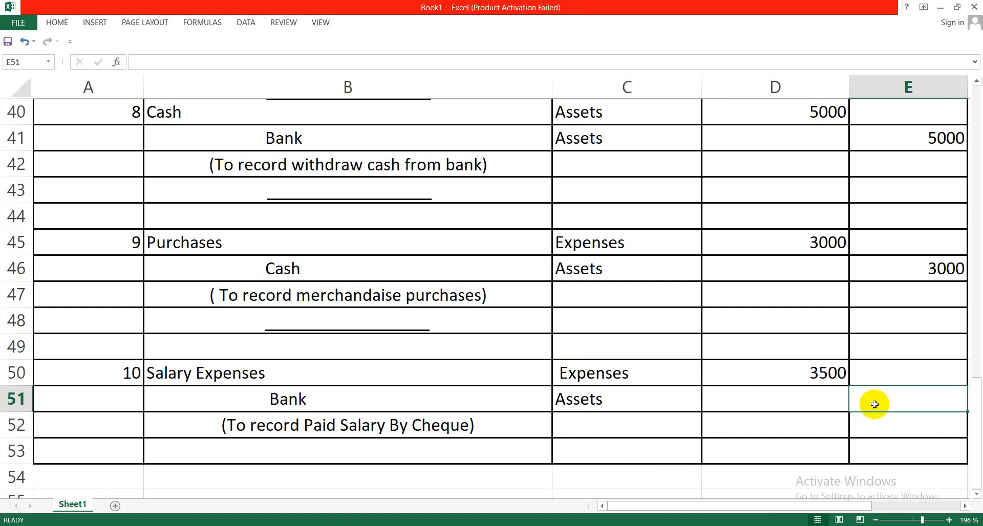
pyautogui.write('3500')
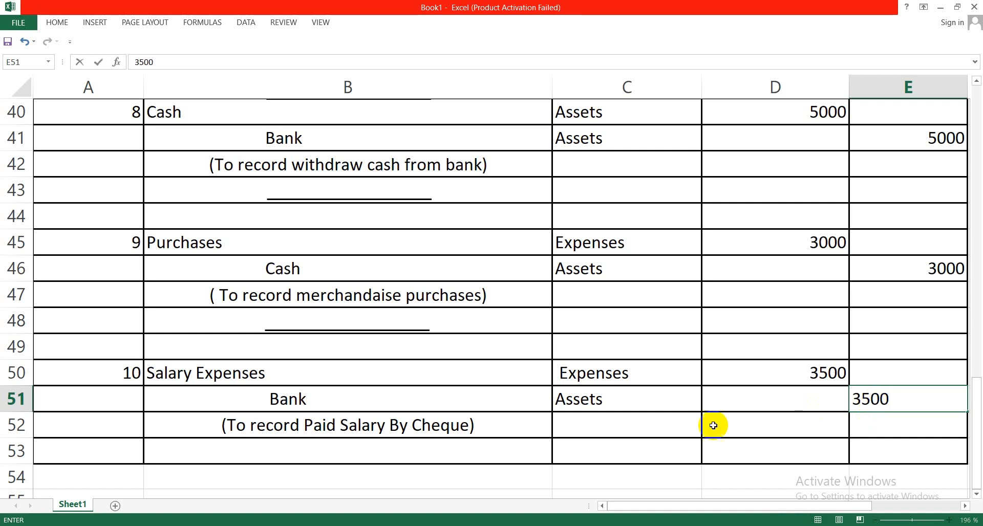
pyautogui.click(465, 446)
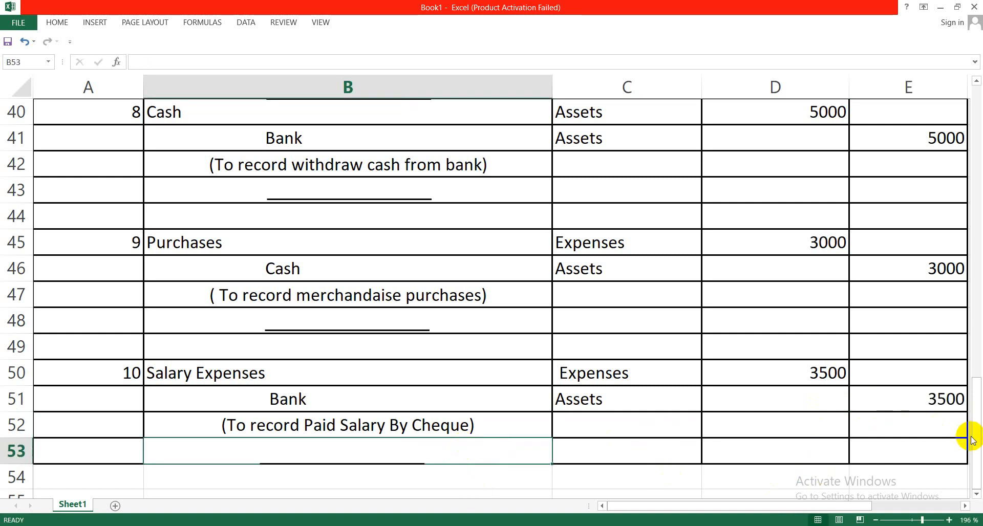
pyautogui.moveTo(976, 437); pyautogui.dragTo(978, 200)
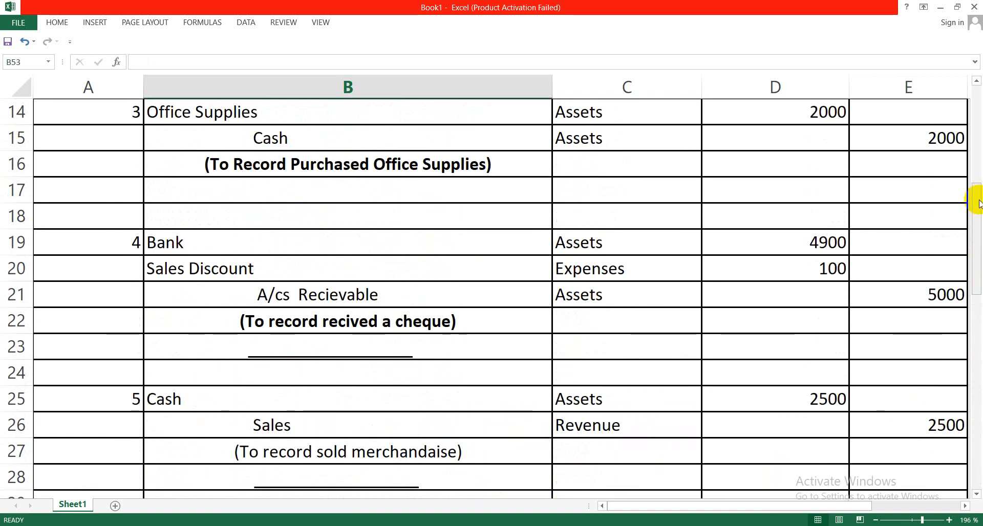
pyautogui.moveTo(978, 214); pyautogui.dragTo(978, 98)
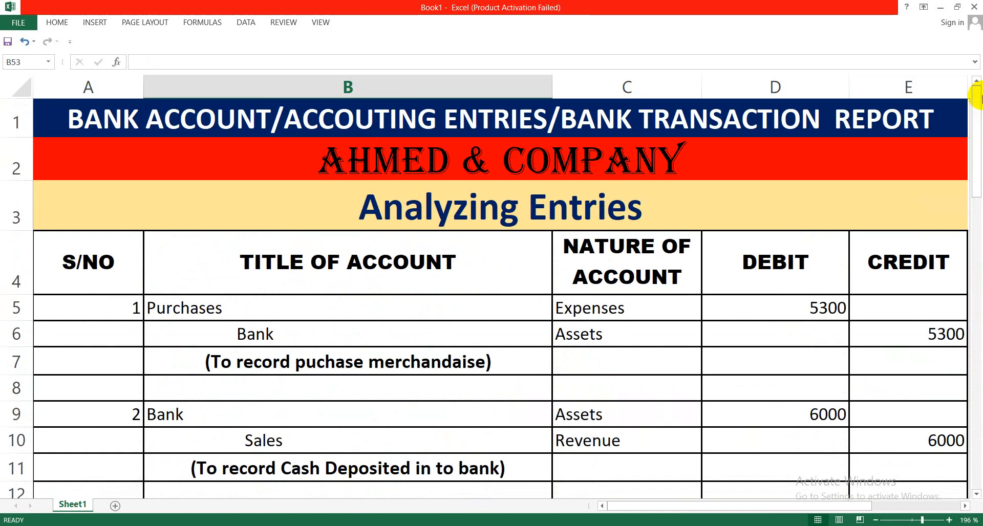